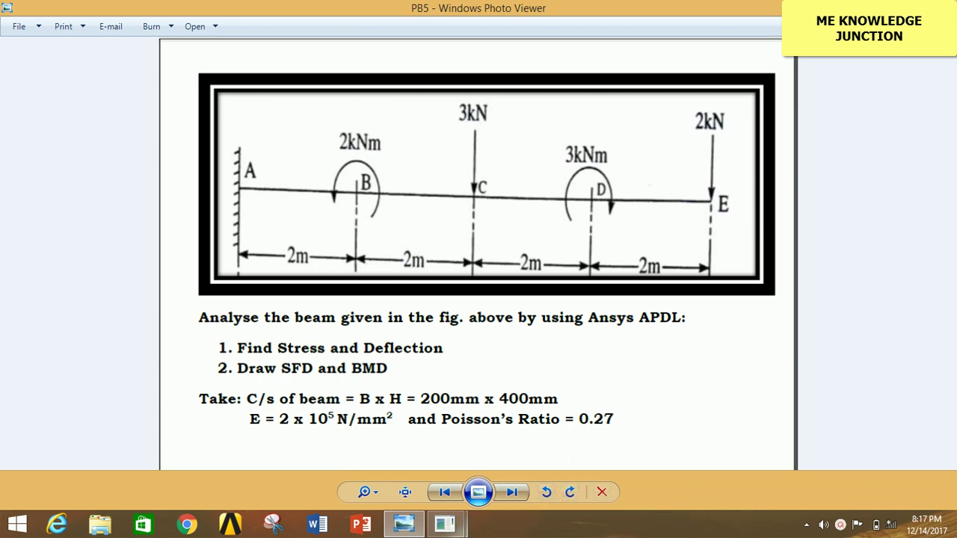
# - Leave the PB5 beam problem in Photo Viewer and bring up the ANSYS Multiphysics Utility Menu
pyautogui.moveTo(445, 523)
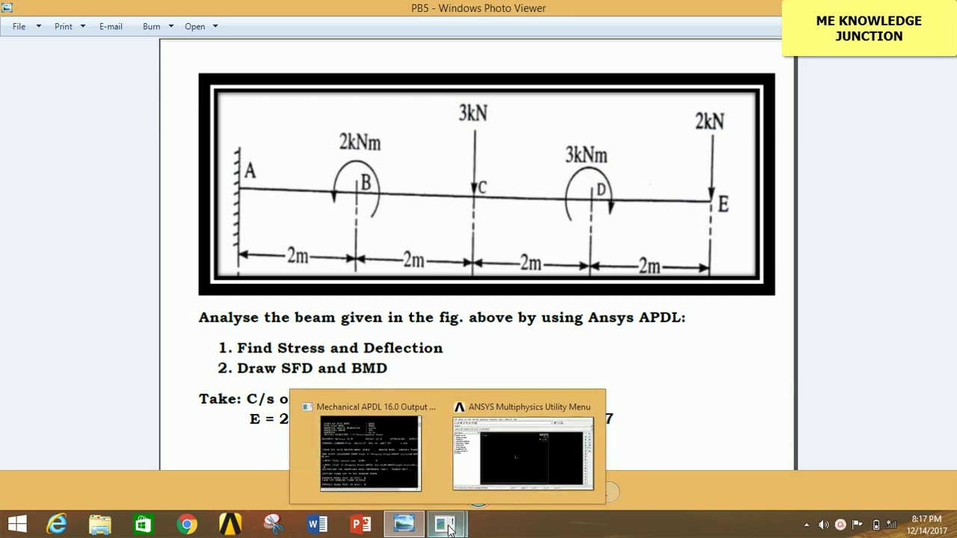
pyautogui.click(501, 456)
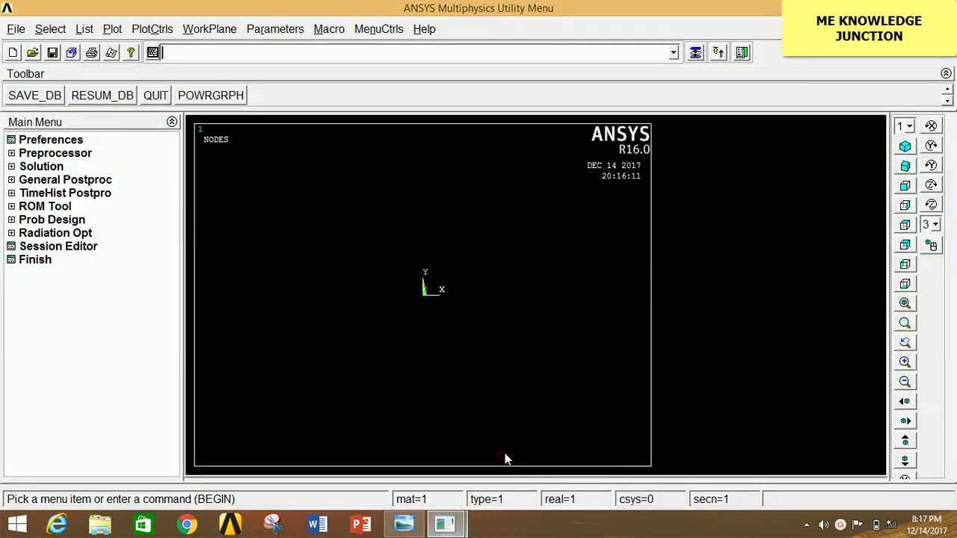
# - Restrict the GUI filtering preferences to Structural analysis only
pyautogui.click(75, 140)
pyautogui.click(477, 171)
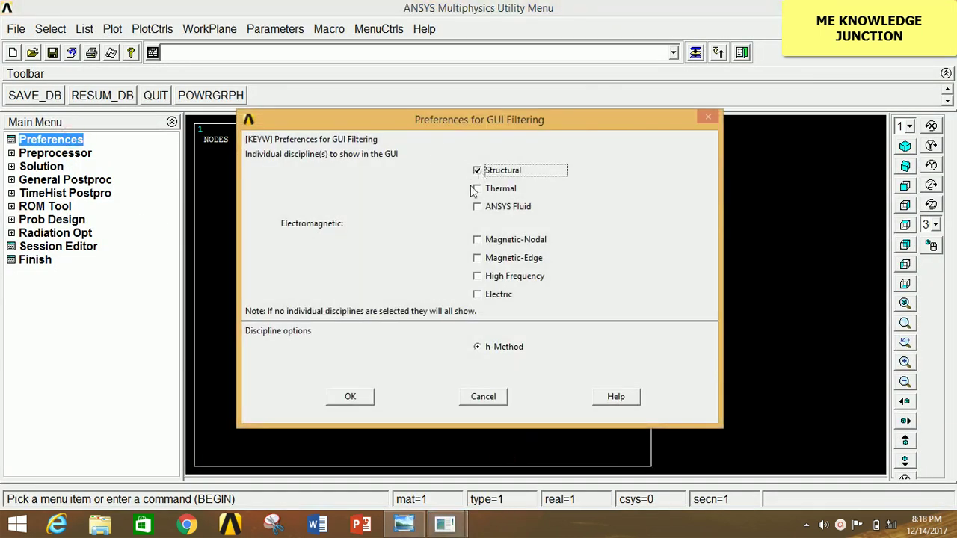
pyautogui.click(368, 397)
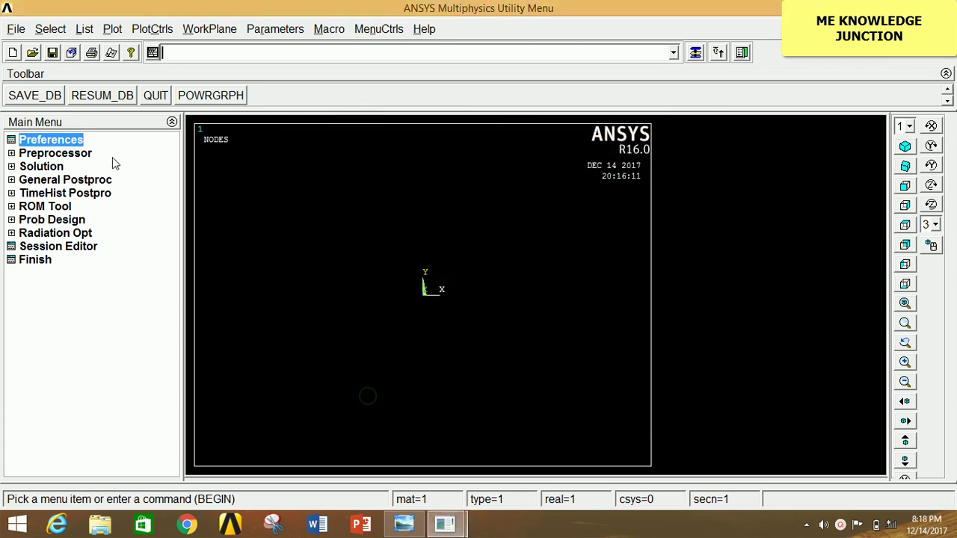
# - Add element type 1 as the 2-node BEAM188 beam element
pyautogui.click(82, 154)
pyautogui.click(83, 166)
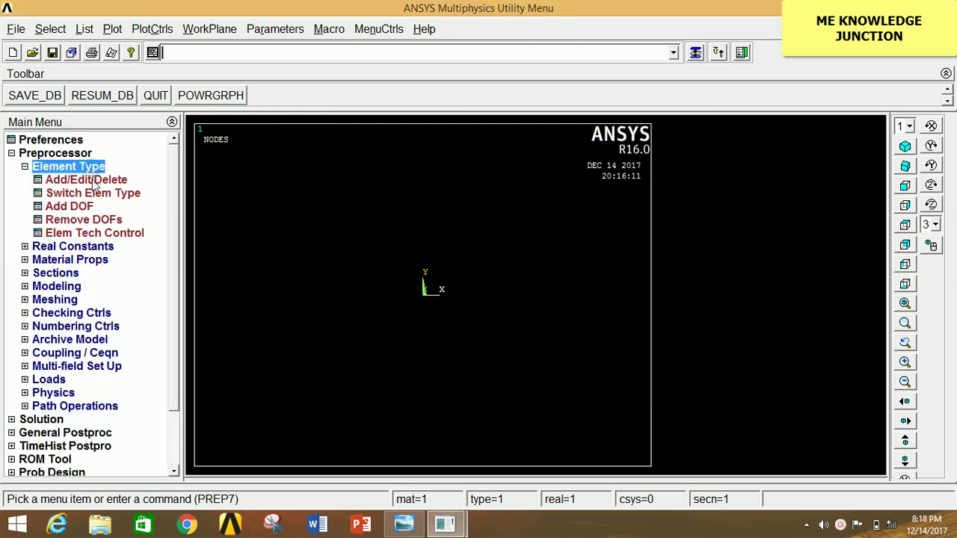
pyautogui.click(93, 181)
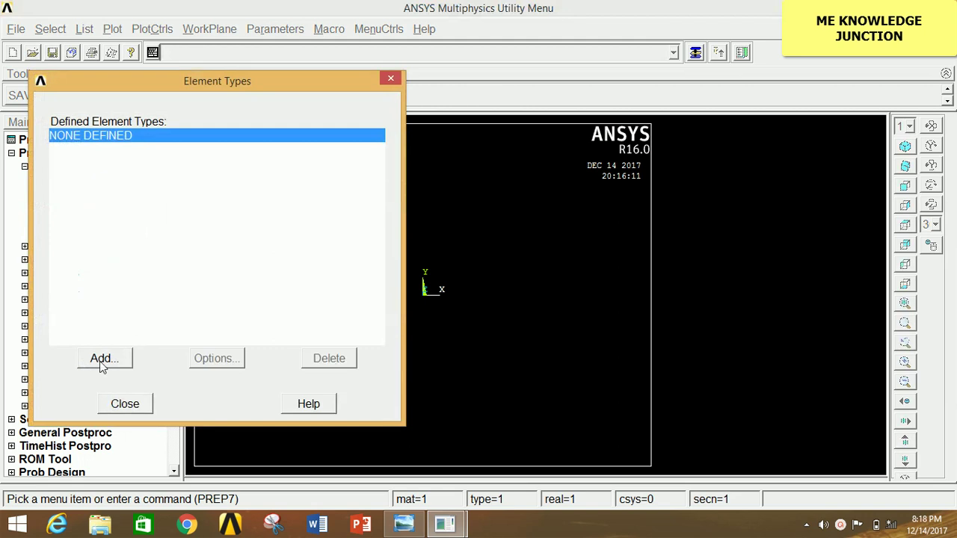
pyautogui.click(100, 359)
pyautogui.click(510, 236)
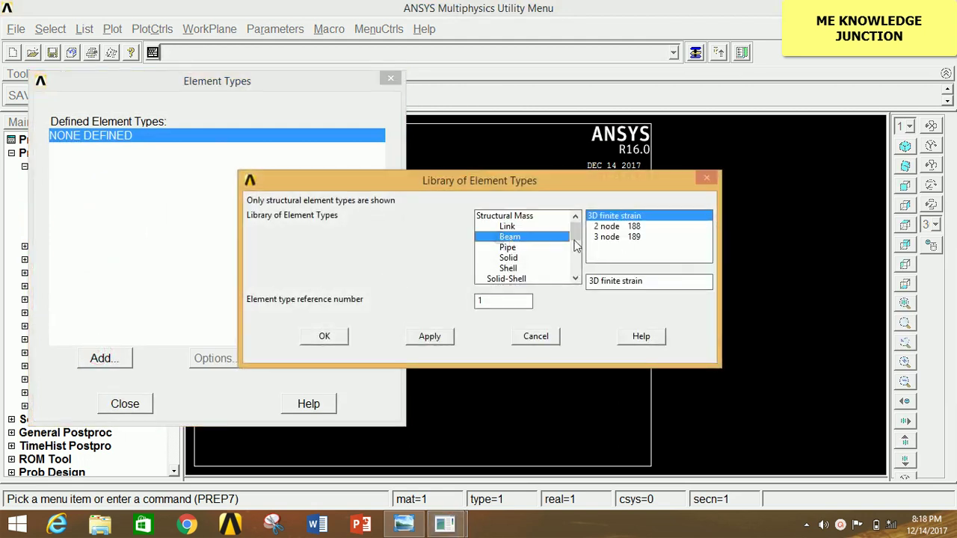
pyautogui.click(619, 227)
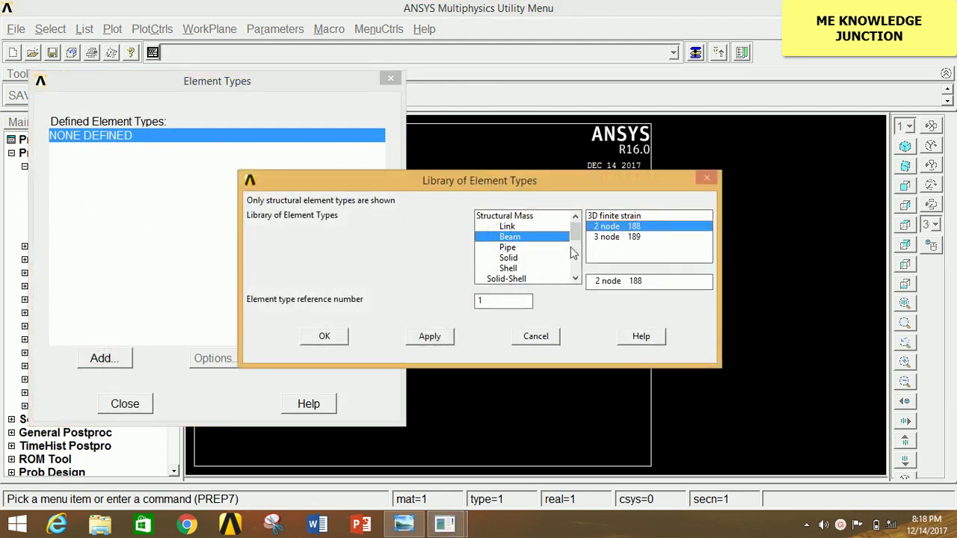
pyautogui.click(327, 338)
pyautogui.click(123, 404)
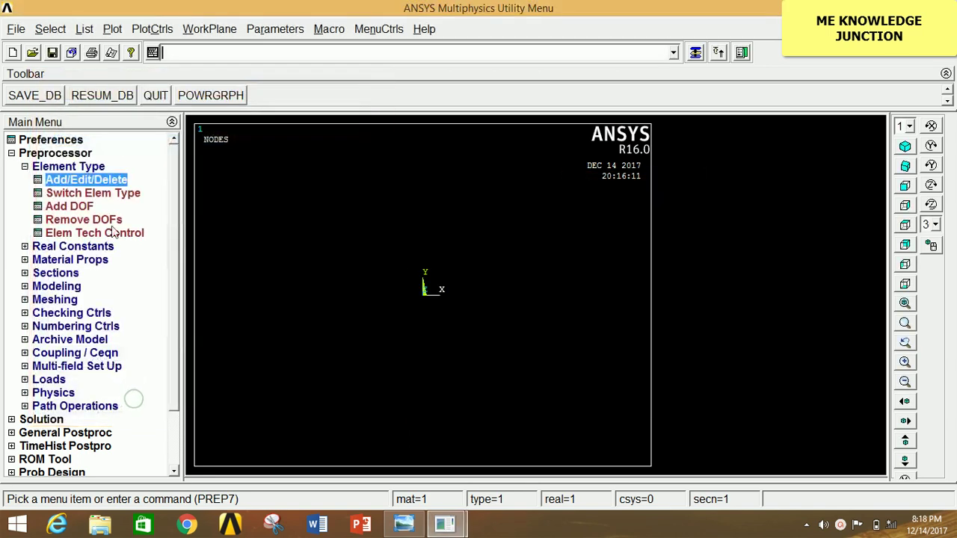
pyautogui.click(75, 170)
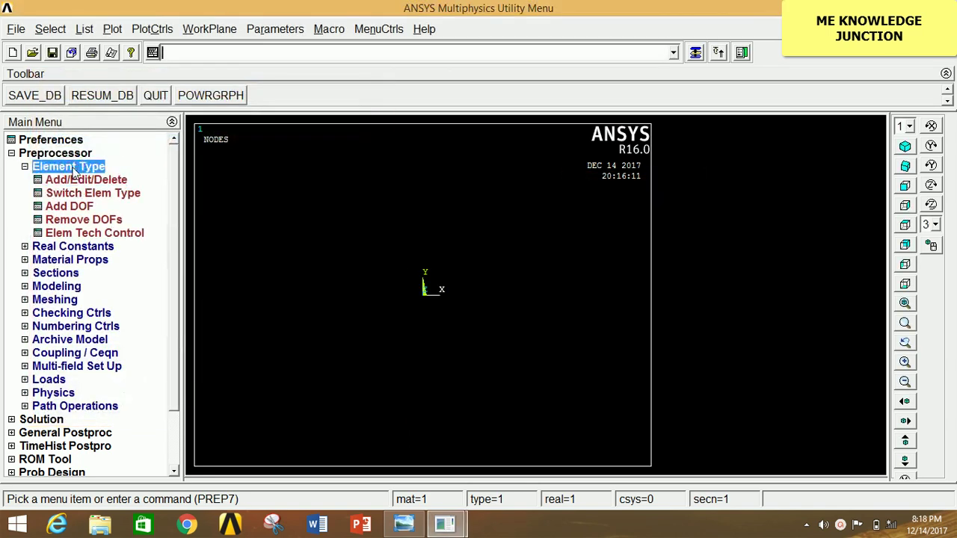
pyautogui.click(77, 169)
pyautogui.click(56, 196)
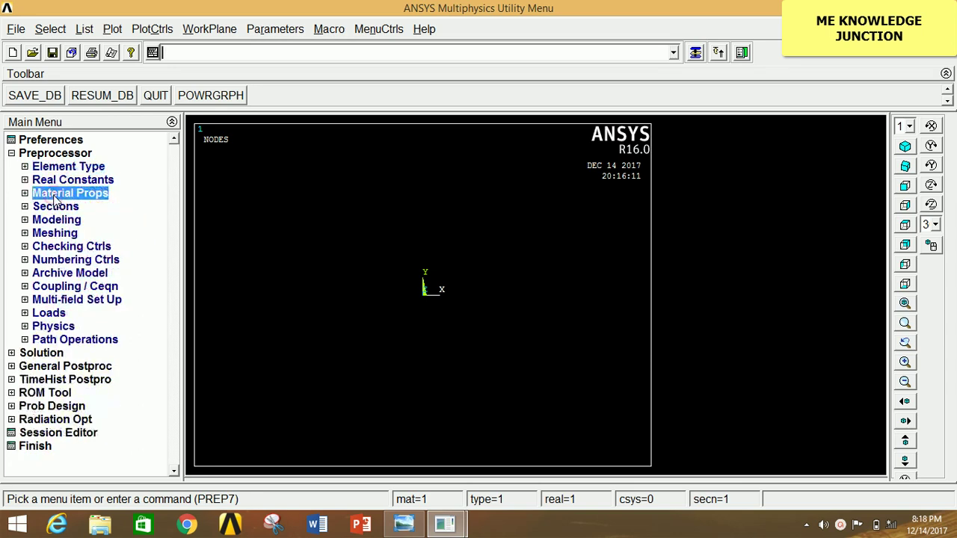
# - Open the Structural > Linear > Elastic > Isotropic material model for material 1
pyautogui.click(55, 196)
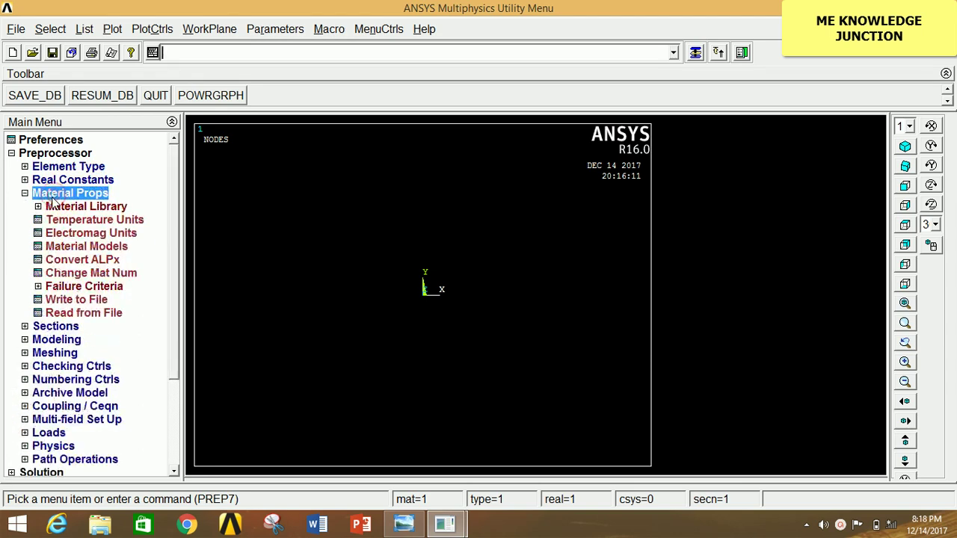
pyautogui.click(82, 249)
pyautogui.doubleClick(523, 240)
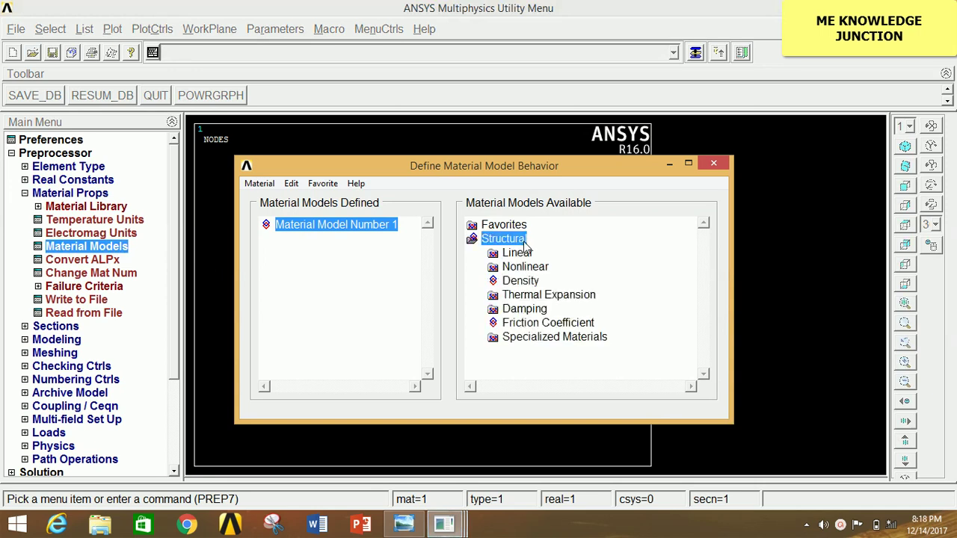
pyautogui.doubleClick(523, 254)
pyautogui.click(538, 267)
pyautogui.doubleClick(539, 267)
pyautogui.doubleClick(550, 284)
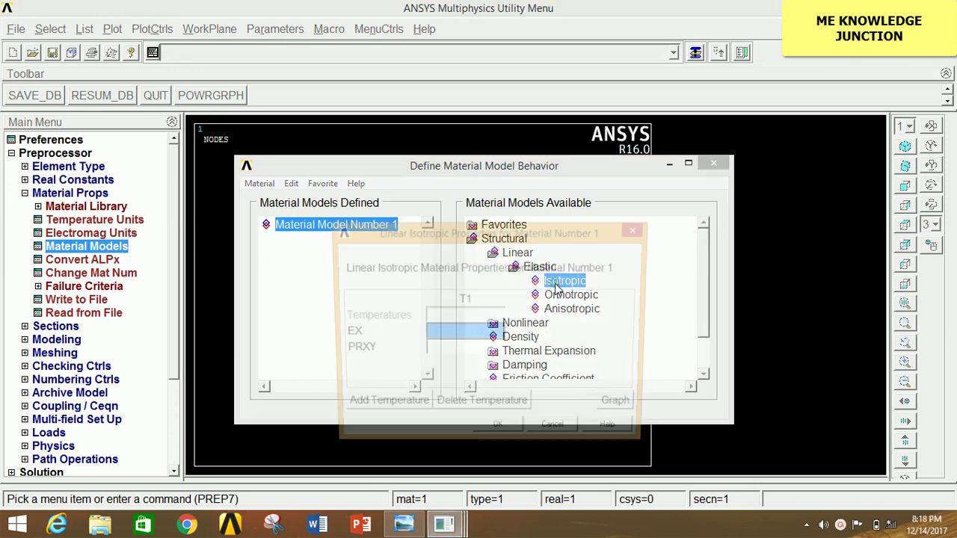
# - Enter EX 2e5 and PRXY 0.27, confirm, and close the material models window
pyautogui.write('2e5')
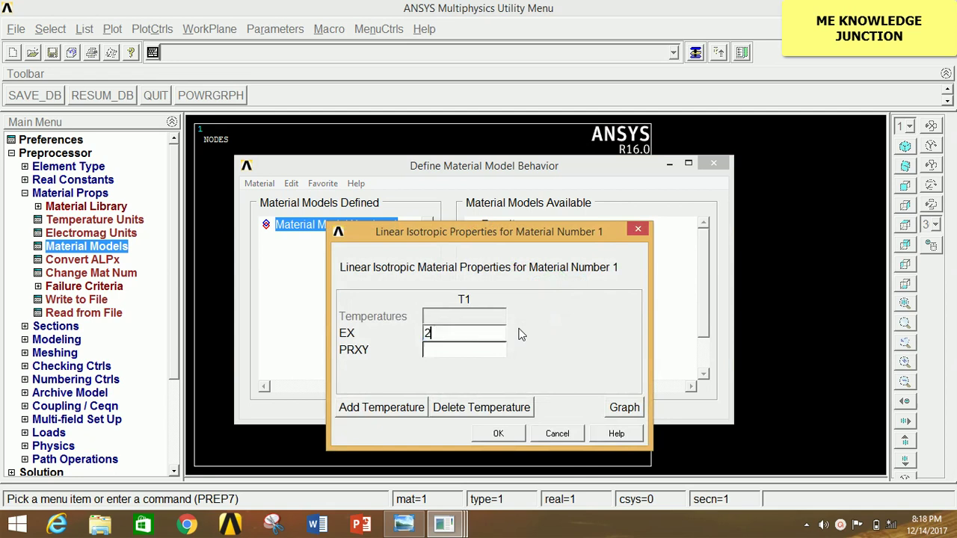
pyautogui.press('Tab')
pyautogui.write('0')
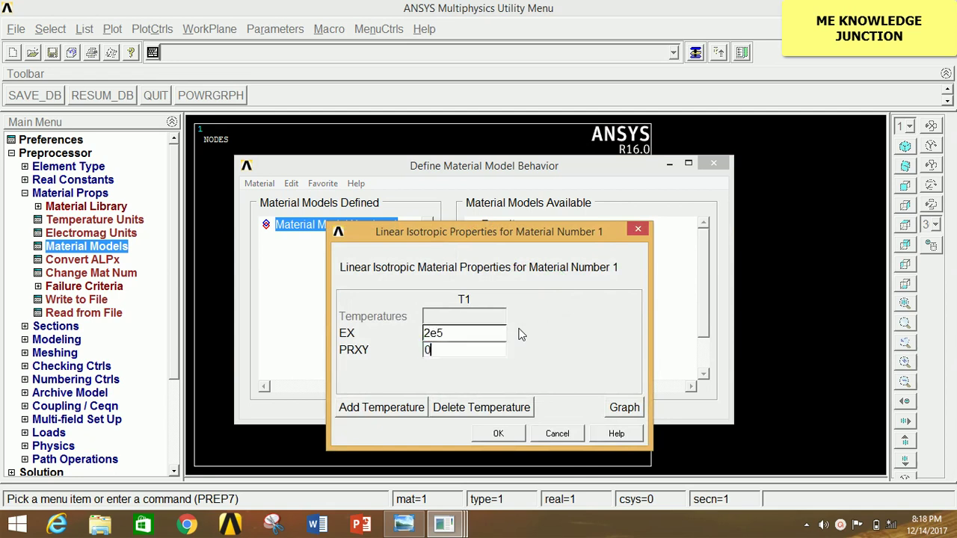
pyautogui.click(496, 433)
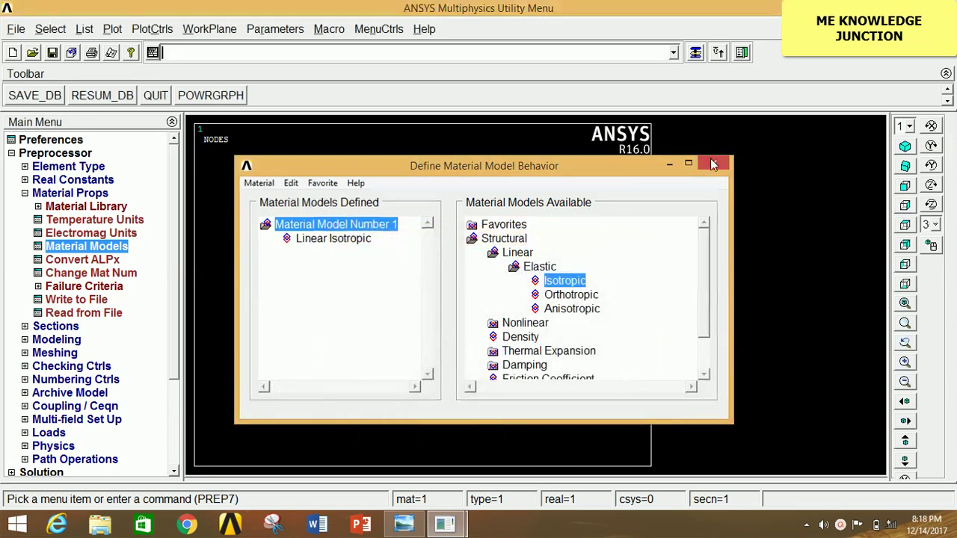
pyautogui.click(714, 165)
pyautogui.click(49, 196)
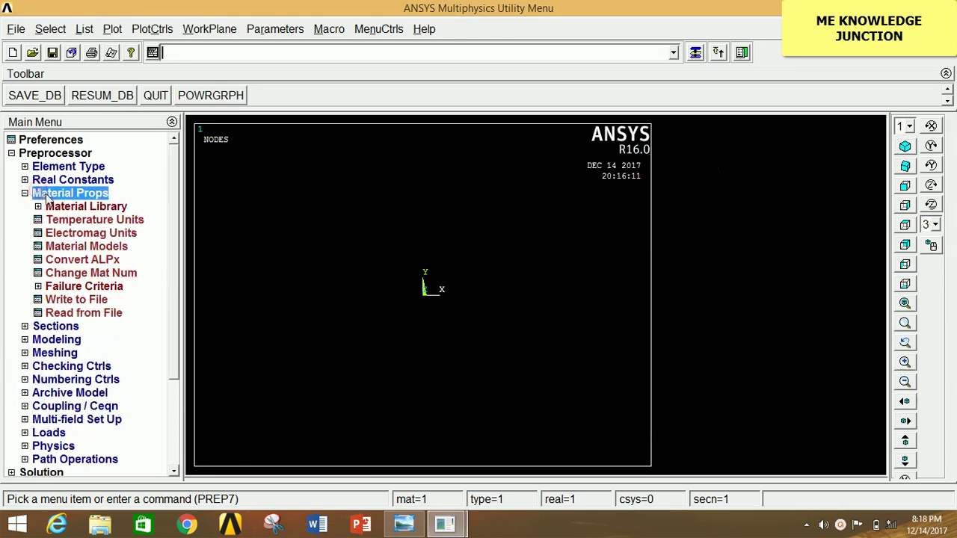
pyautogui.click(47, 196)
pyautogui.click(54, 208)
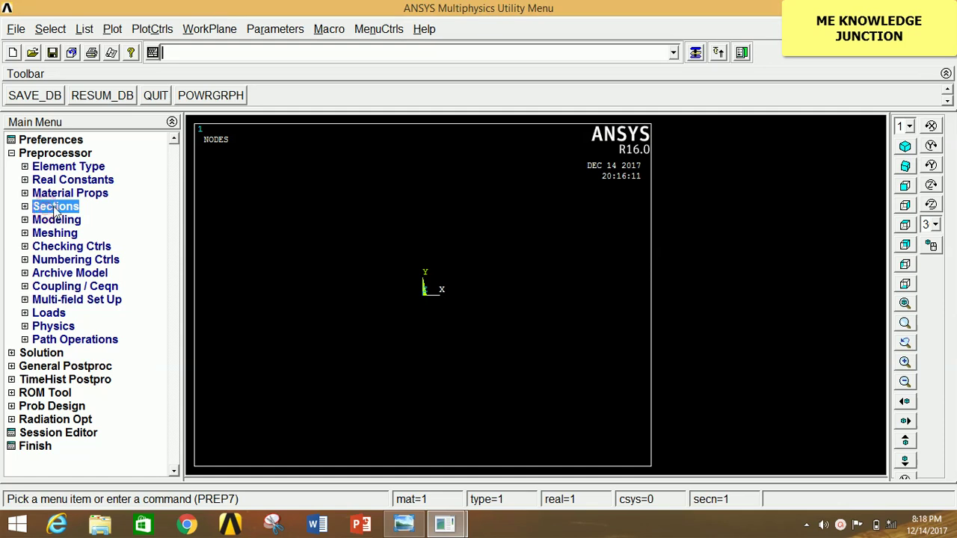
# - Define a common rectangular beam section with B 200 and H 400 and preview it
pyautogui.click(59, 234)
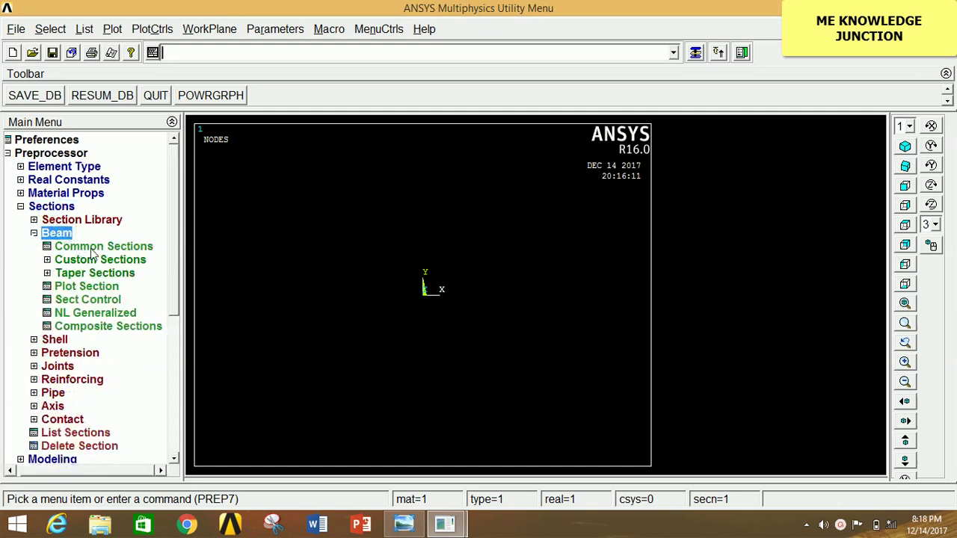
pyautogui.click(92, 249)
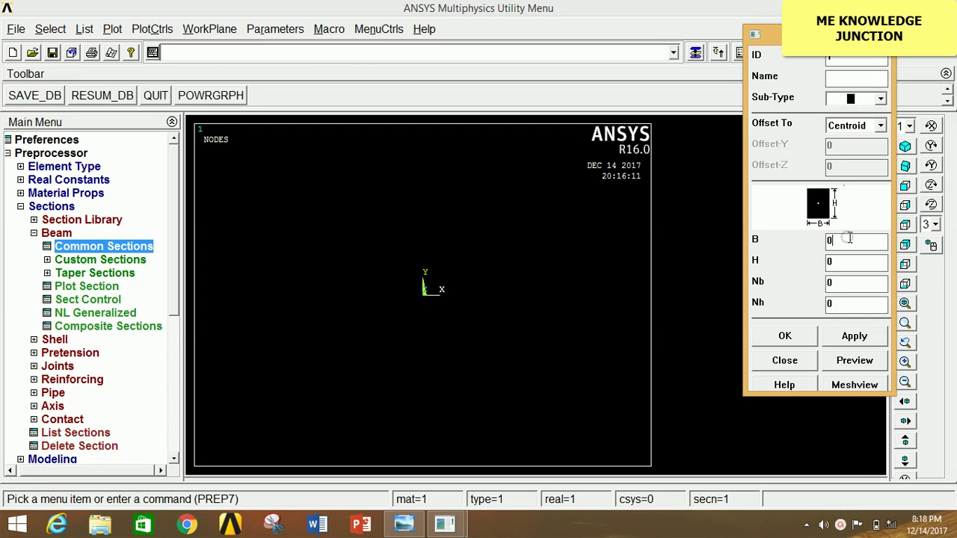
pyautogui.press('BackSpace')
pyautogui.click(853, 361)
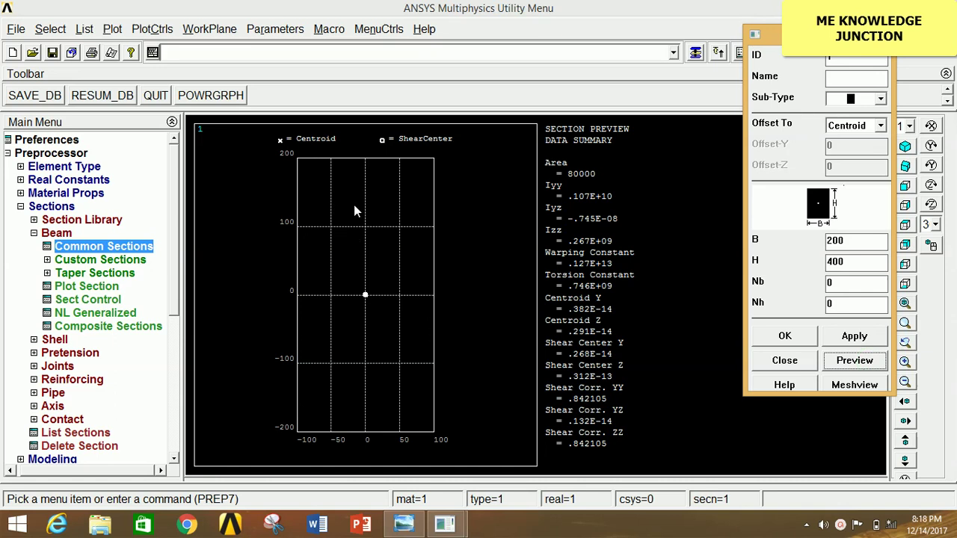
pyautogui.click(783, 338)
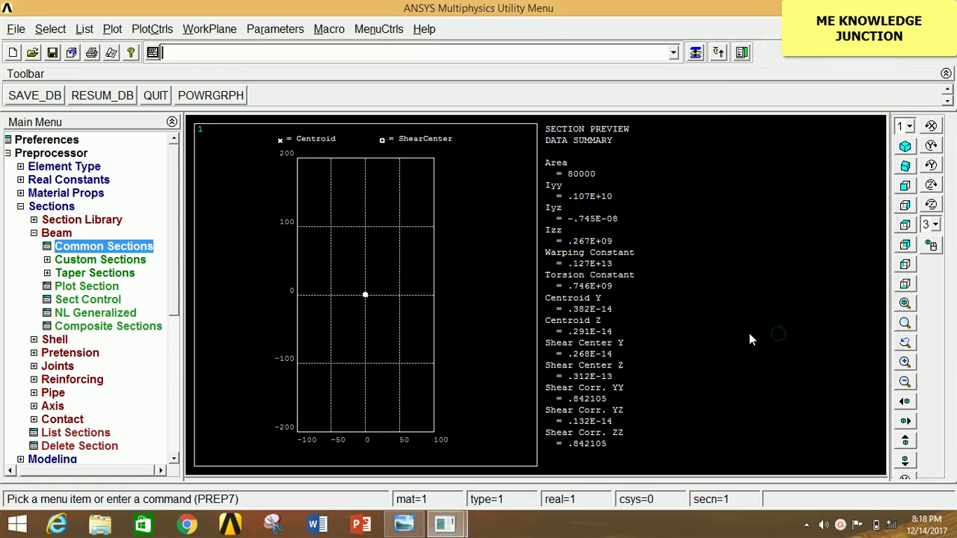
# - Replot the graphics window to clear the section preview
pyautogui.rightClick(477, 209)
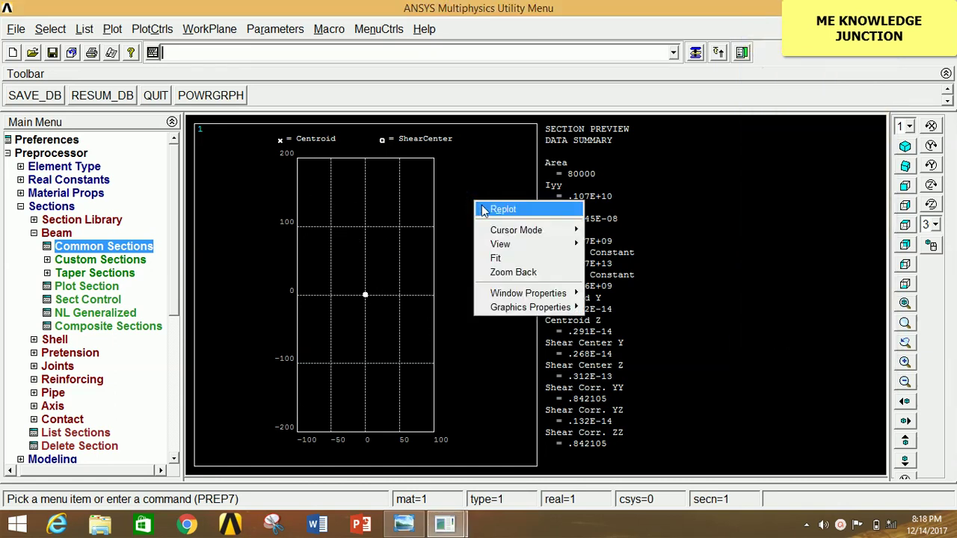
pyautogui.click(492, 208)
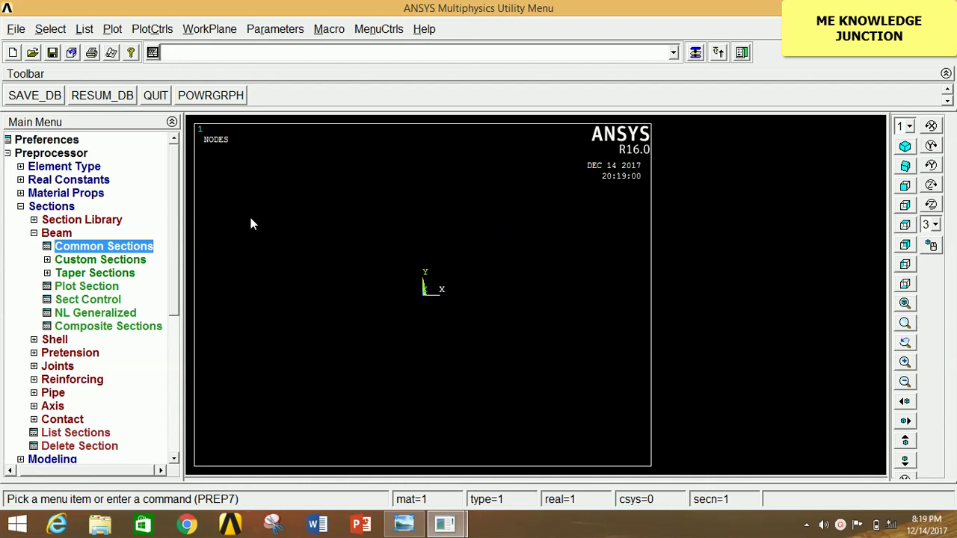
pyautogui.doubleClick(51, 207)
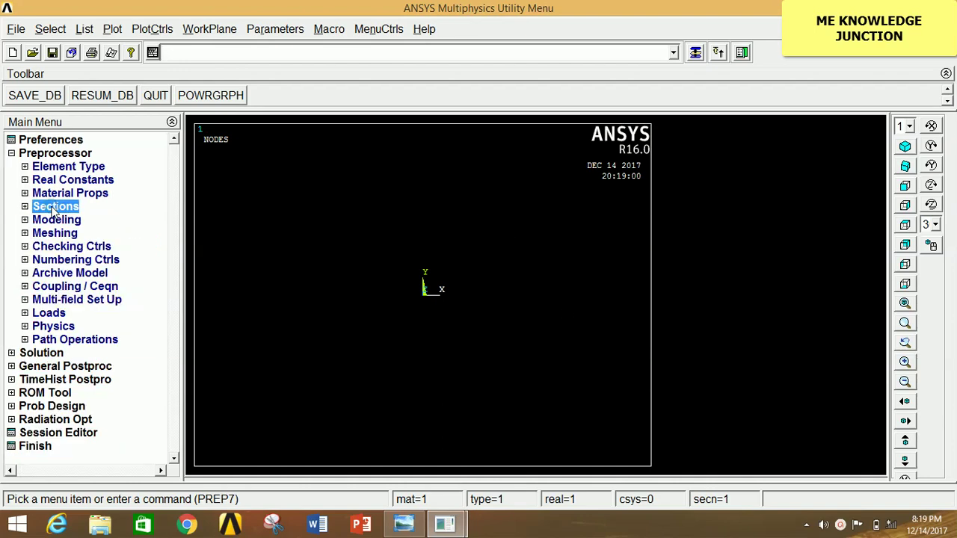
# - Create keypoint 2 at X 2000 in the active coordinate system
pyautogui.doubleClick(56, 219)
pyautogui.doubleClick(62, 234)
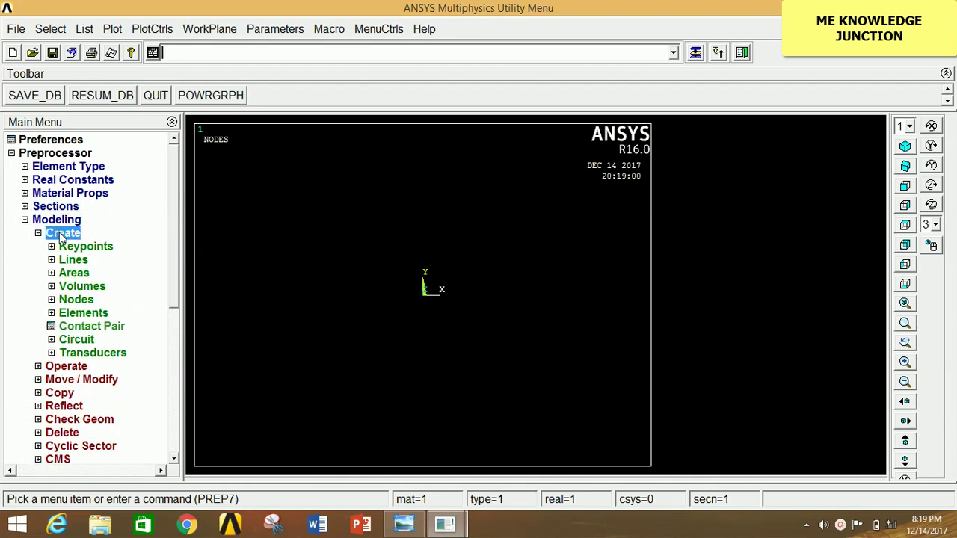
pyautogui.click(68, 247)
pyautogui.click(68, 248)
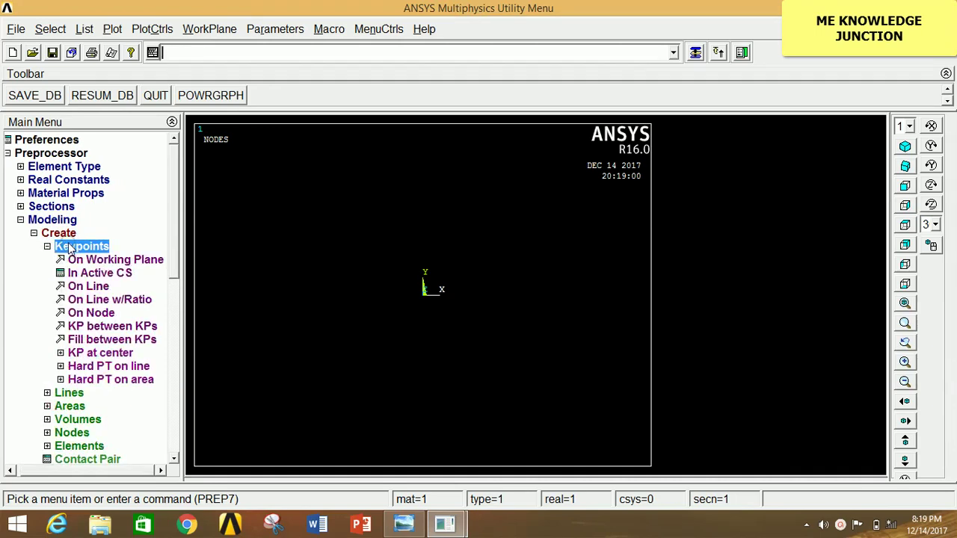
pyautogui.click(105, 274)
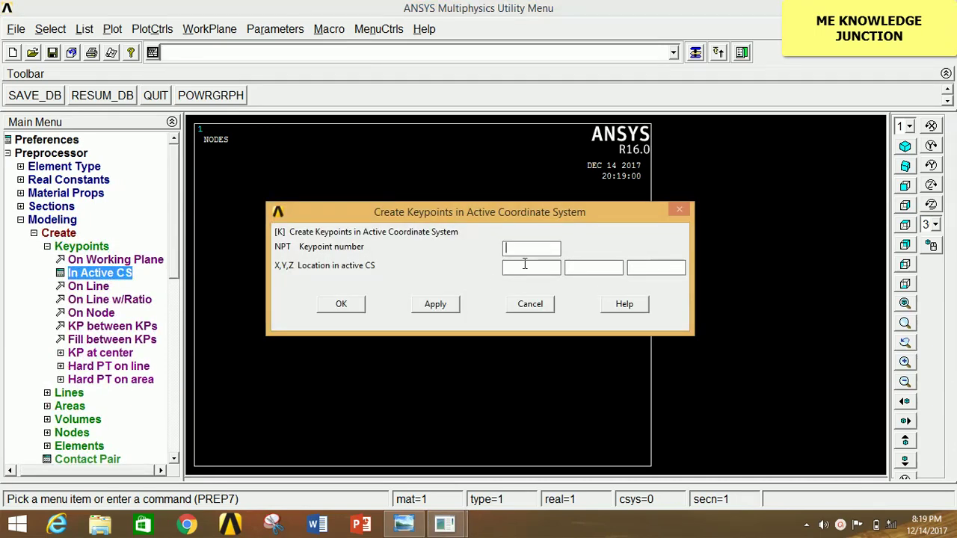
pyautogui.click(445, 310)
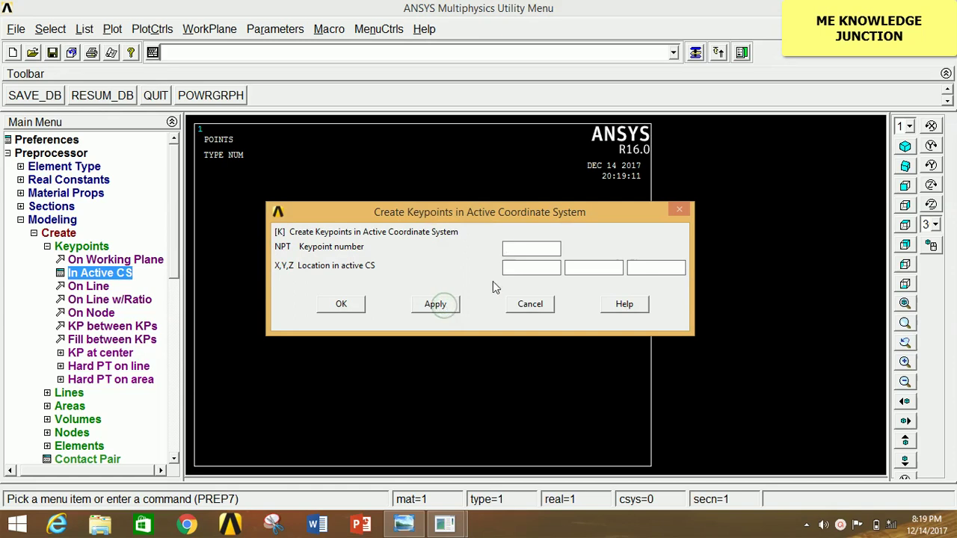
pyautogui.click(516, 271)
pyautogui.click(447, 312)
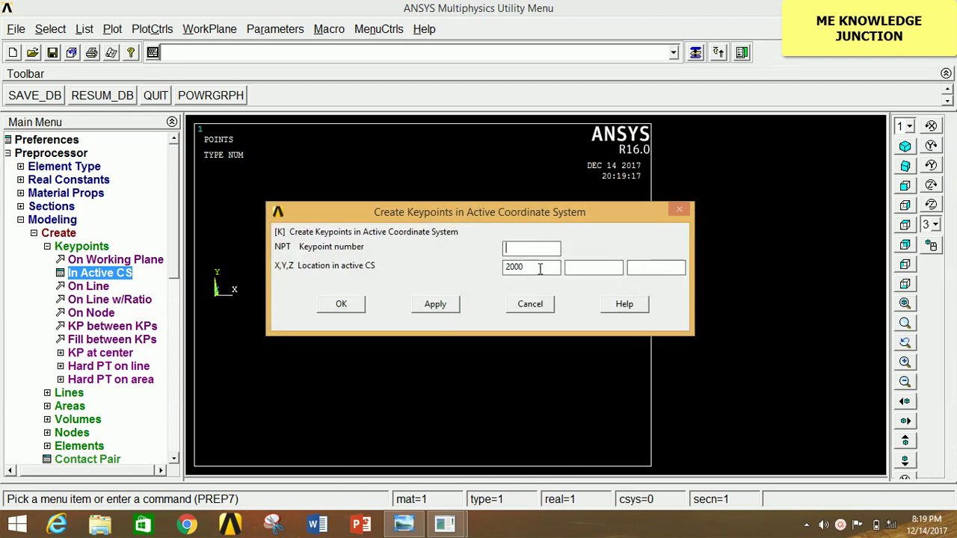
pyautogui.moveTo(545, 213); pyautogui.dragTo(502, 323)
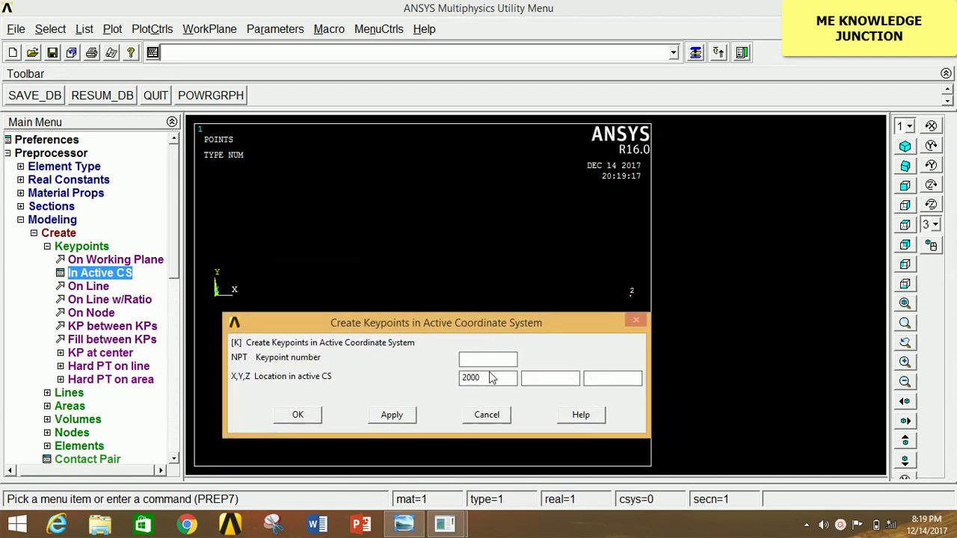
# - Add keypoints 3, 4 and 5 at X 4000, 6000 and 8000
pyautogui.doubleClick(494, 380)
pyautogui.write('4')
pyautogui.click(389, 416)
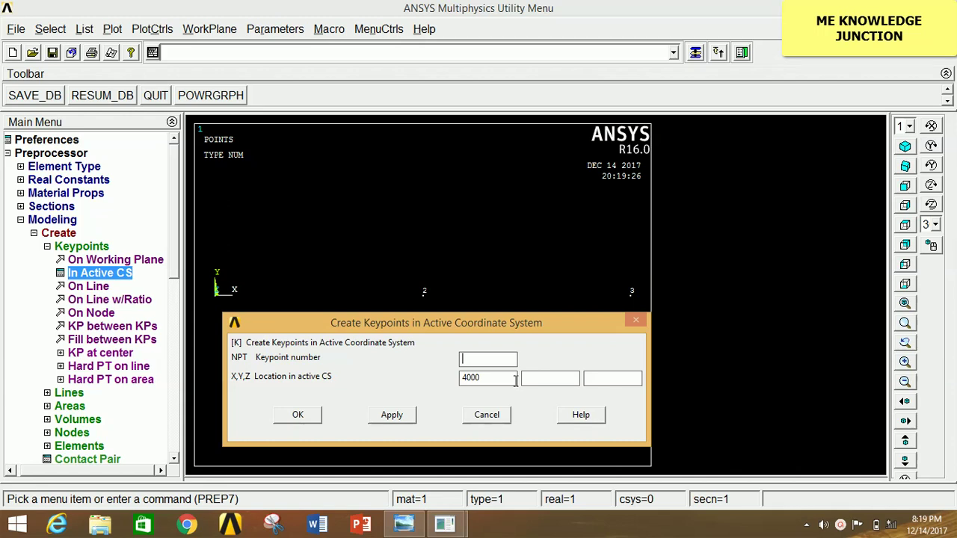
pyautogui.press('BackSpace')
pyautogui.click(385, 415)
pyautogui.press('BackSpace')
pyautogui.click(300, 415)
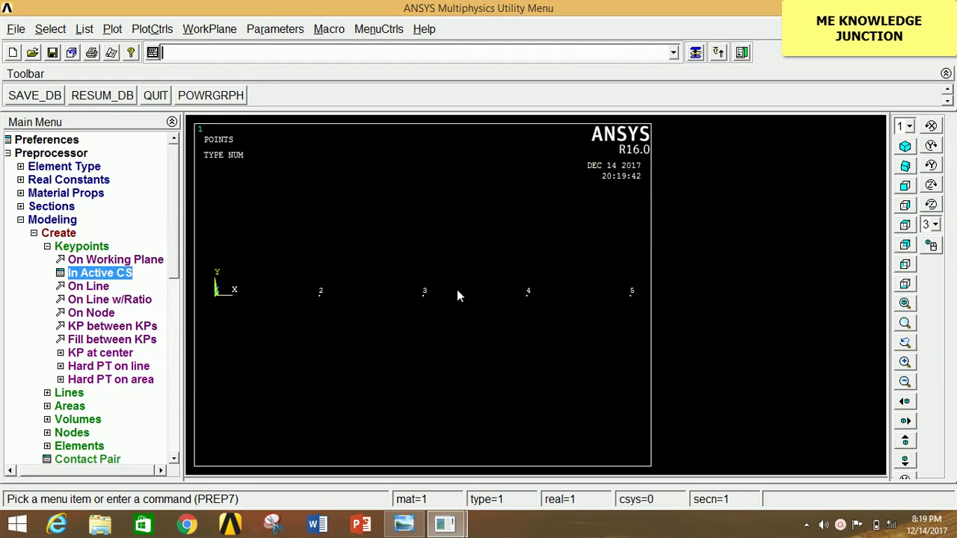
pyautogui.click(75, 247)
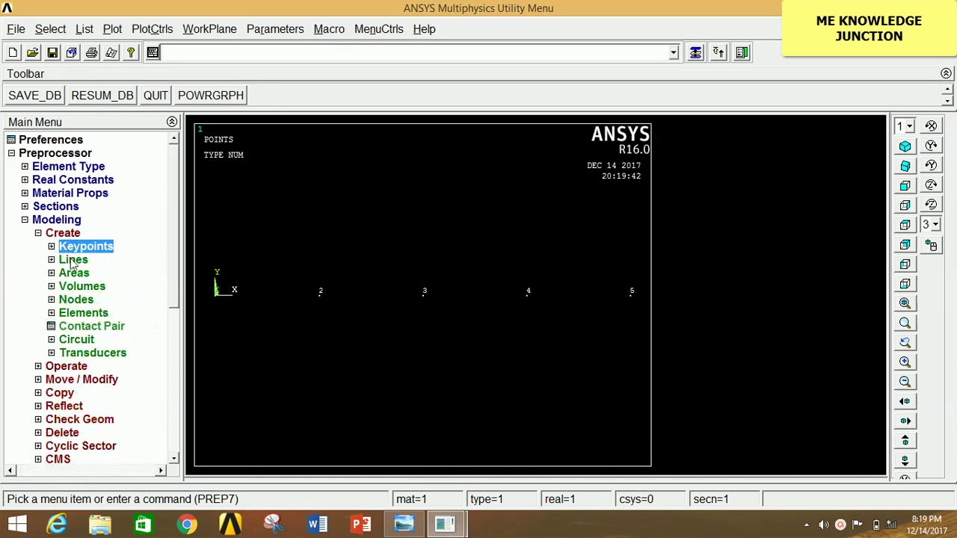
# - Draw straight lines between keypoints 1–2, 2–3, 3–4 and 4–5
pyautogui.click(74, 260)
pyautogui.click(78, 272)
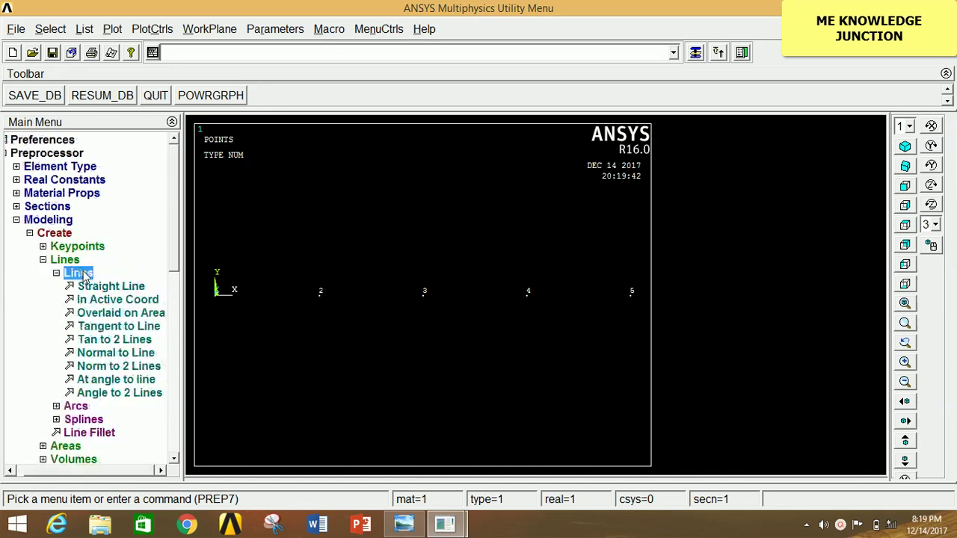
pyautogui.click(111, 287)
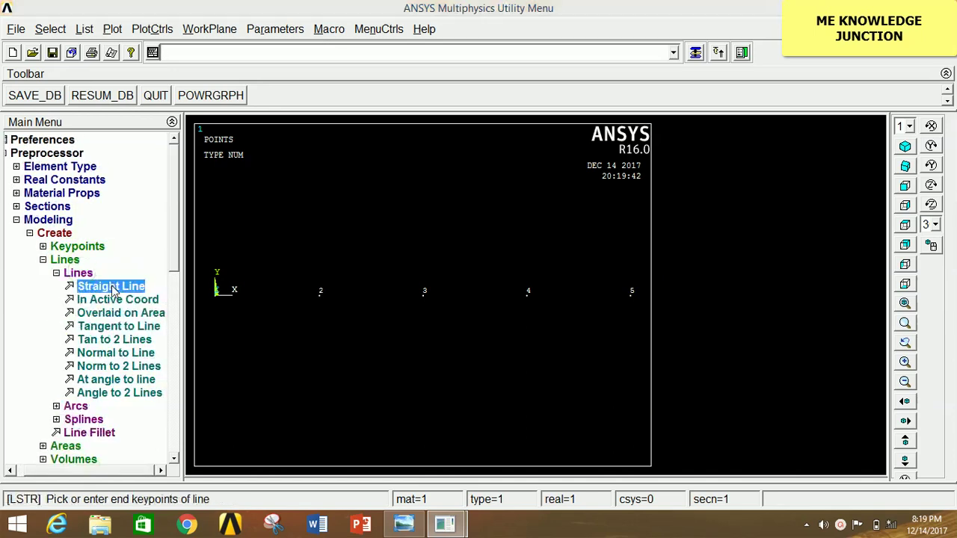
pyautogui.click(223, 302)
pyautogui.click(324, 303)
pyautogui.click(324, 302)
pyautogui.click(426, 303)
pyautogui.click(427, 302)
pyautogui.click(530, 298)
pyautogui.click(529, 298)
pyautogui.click(633, 296)
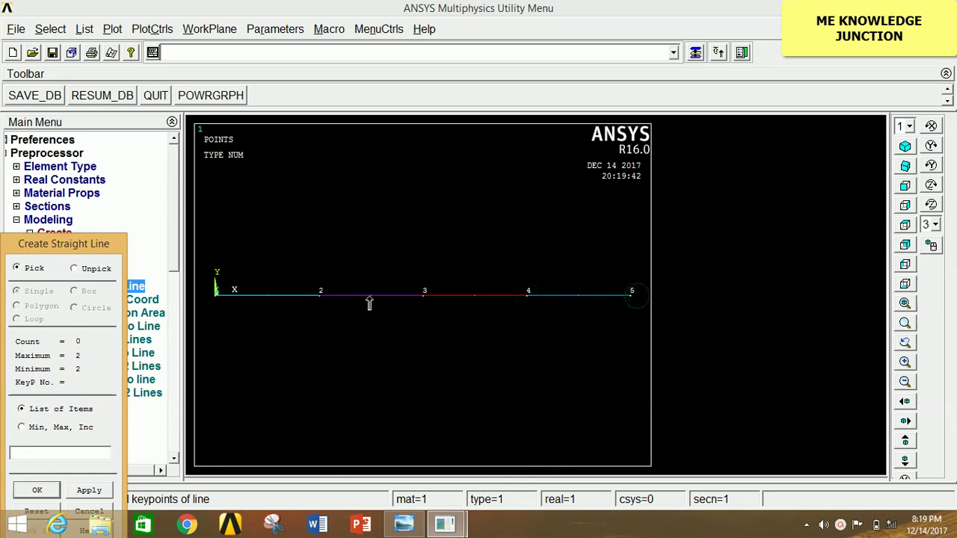
pyautogui.click(37, 490)
pyautogui.click(48, 219)
pyautogui.click(55, 232)
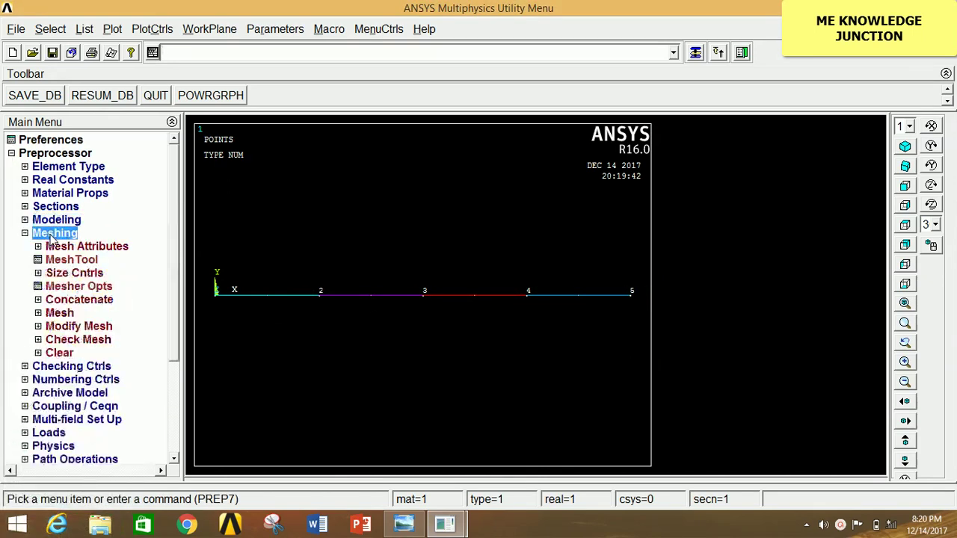
# - Set the global element size to NDIV 20 divisions per line
pyautogui.click(78, 273)
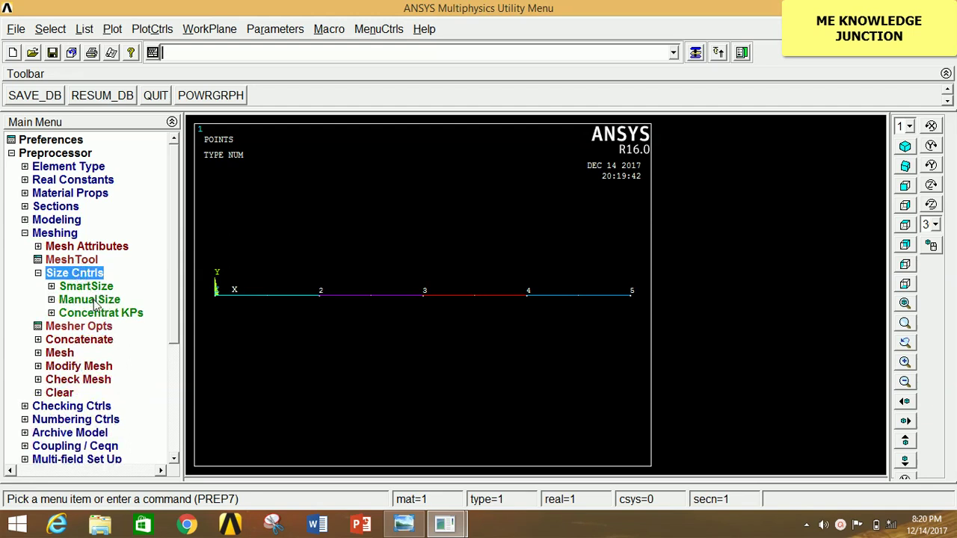
pyautogui.click(90, 299)
pyautogui.click(97, 314)
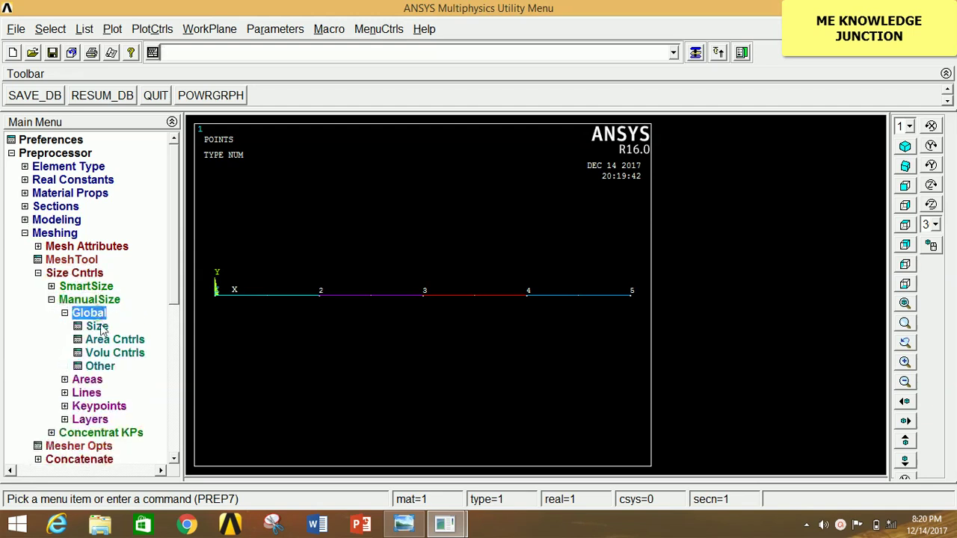
pyautogui.click(97, 326)
pyautogui.doubleClick(474, 262)
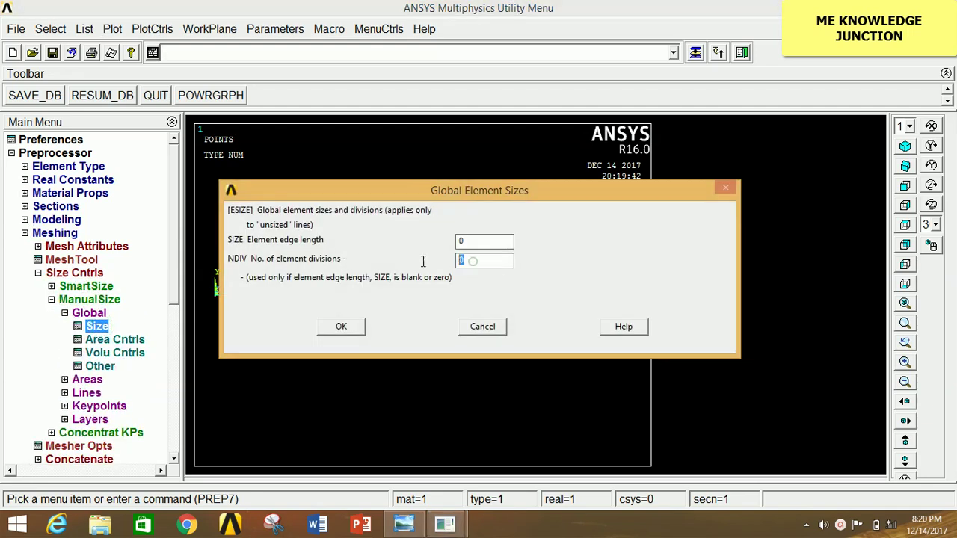
pyautogui.press('BackSpace')
pyautogui.write('20')
pyautogui.click(341, 329)
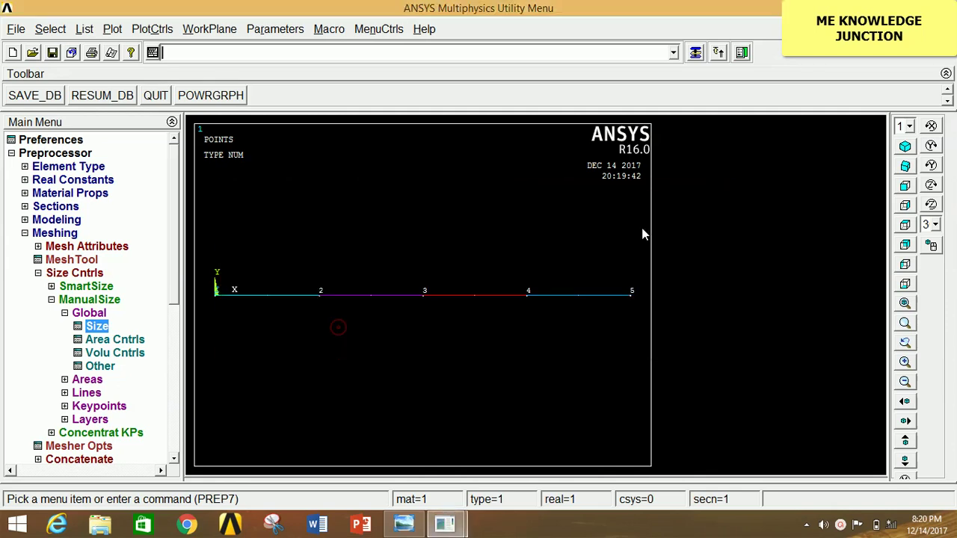
# - Box-select and mesh all four beam lines, then plot the lines
pyautogui.click(68, 274)
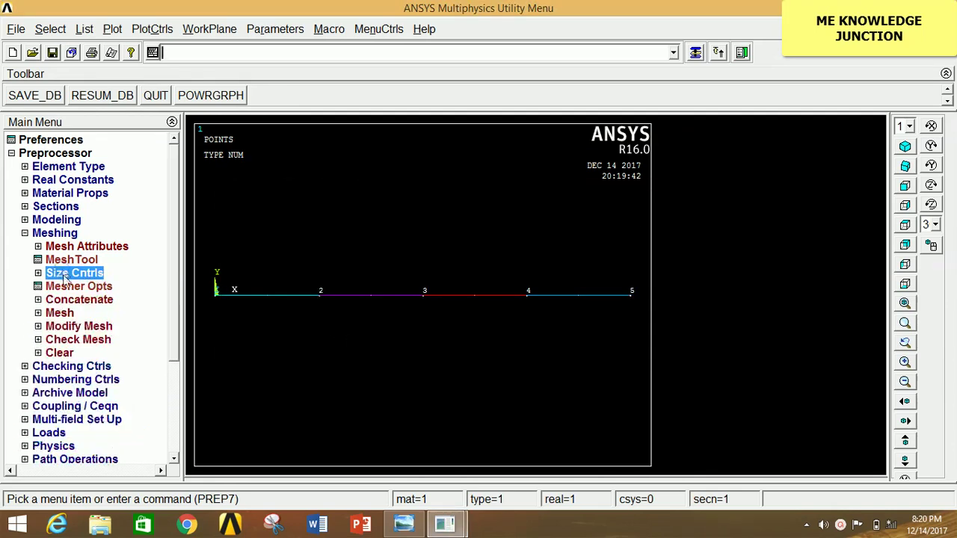
pyautogui.click(64, 313)
pyautogui.click(72, 340)
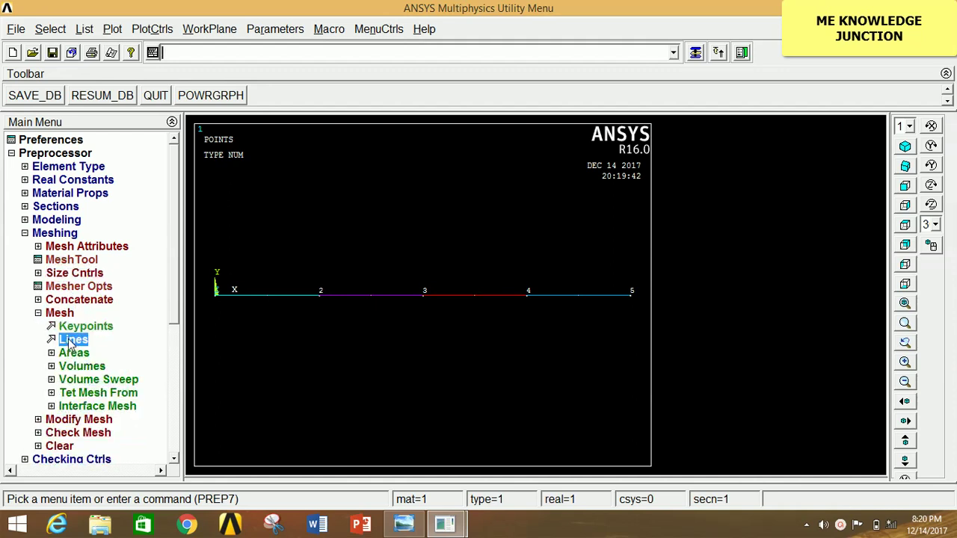
pyautogui.click(83, 291)
pyautogui.moveTo(207, 233); pyautogui.dragTo(641, 337)
pyautogui.click(37, 490)
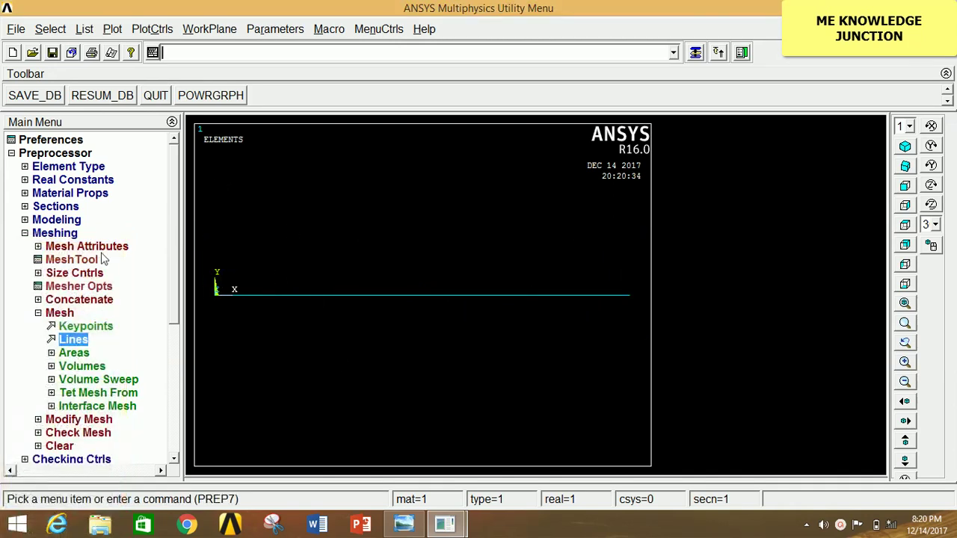
pyautogui.doubleClick(44, 232)
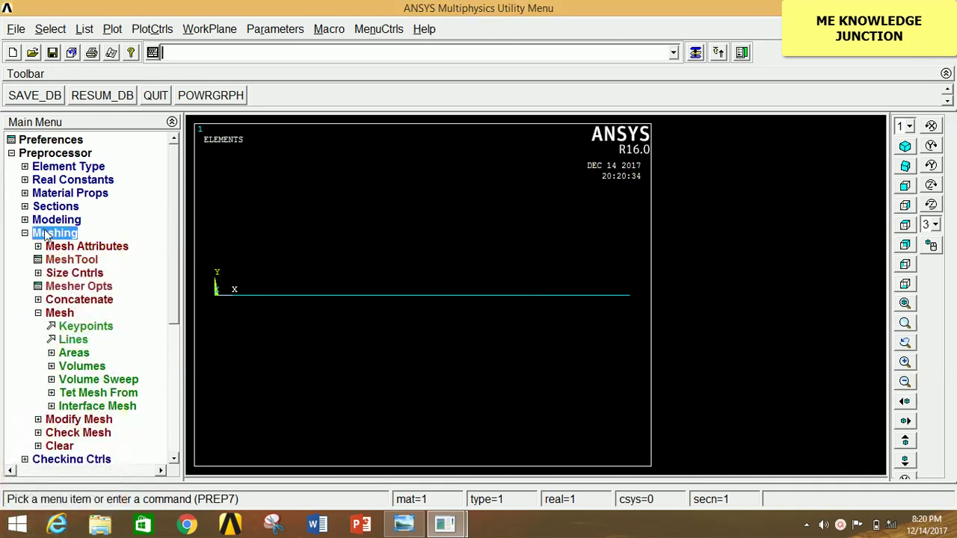
pyautogui.click(112, 29)
pyautogui.click(134, 89)
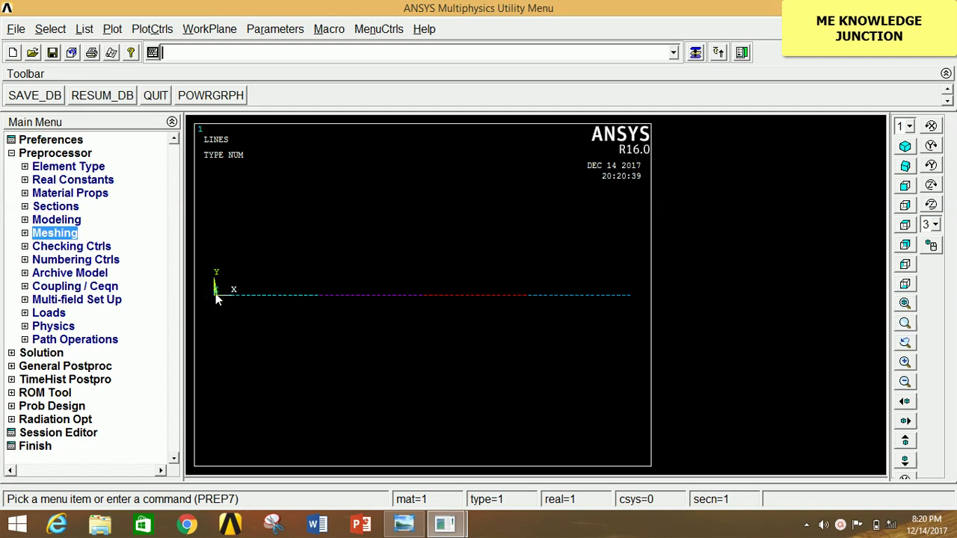
# - Start a displacement constraint on keypoints, picking keypoint 1 at the left end
pyautogui.click(50, 313)
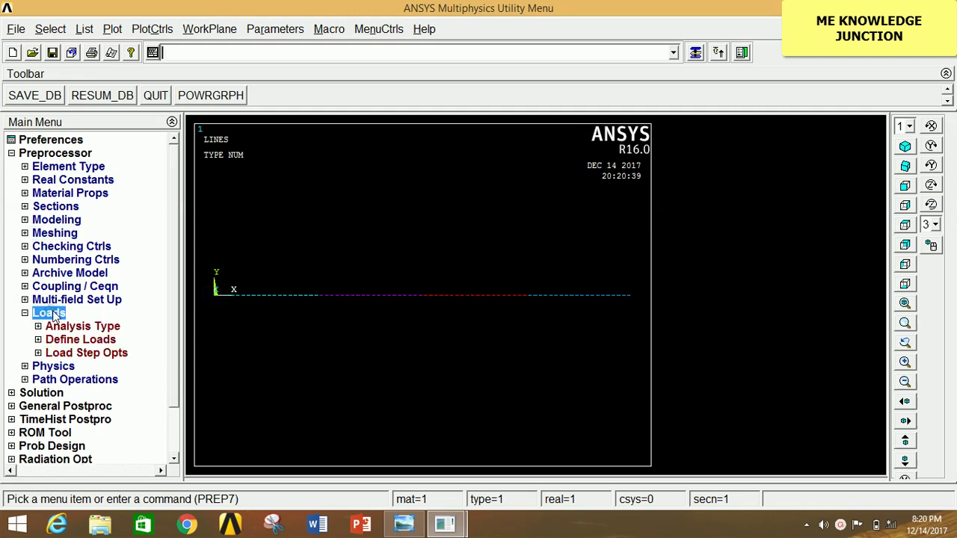
pyautogui.click(72, 342)
pyautogui.click(85, 366)
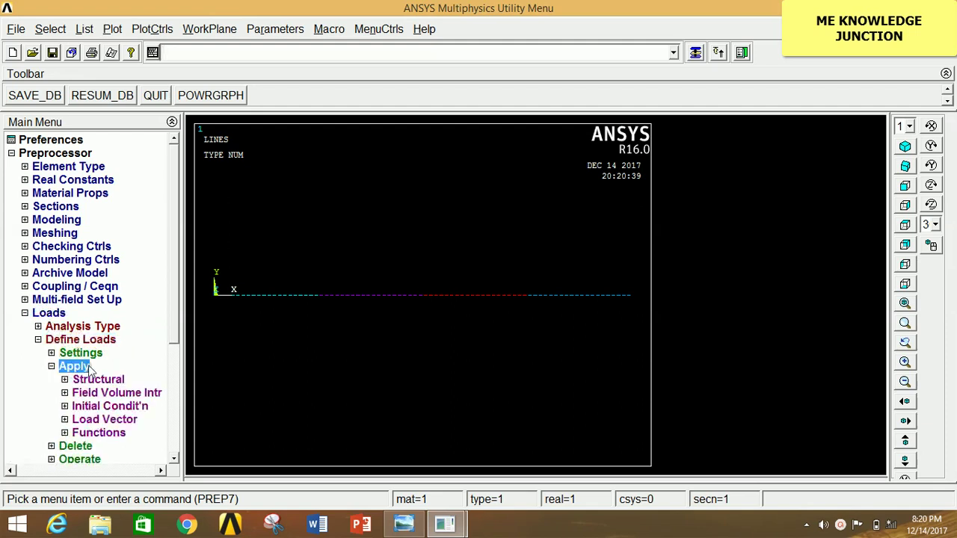
pyautogui.click(105, 380)
pyautogui.click(115, 393)
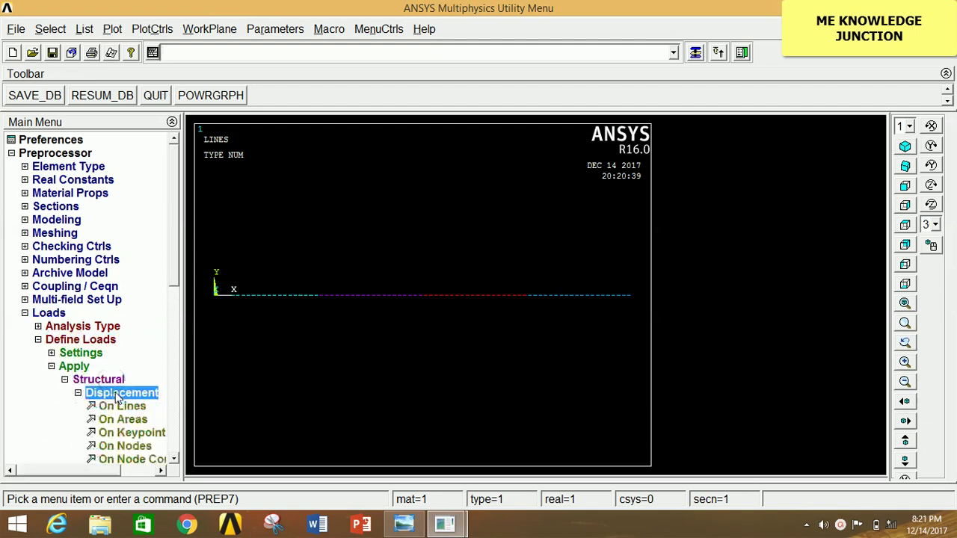
pyautogui.click(98, 436)
pyautogui.click(215, 295)
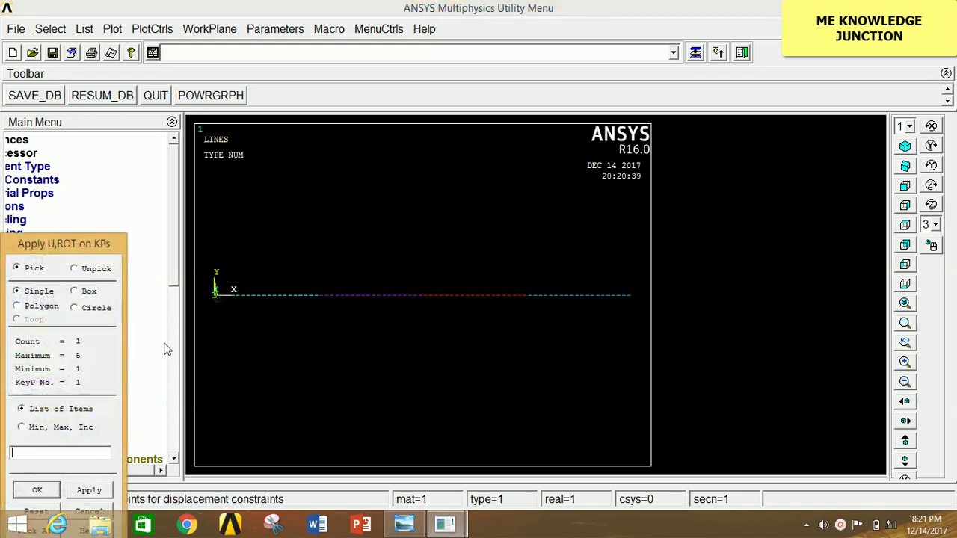
pyautogui.click(88, 491)
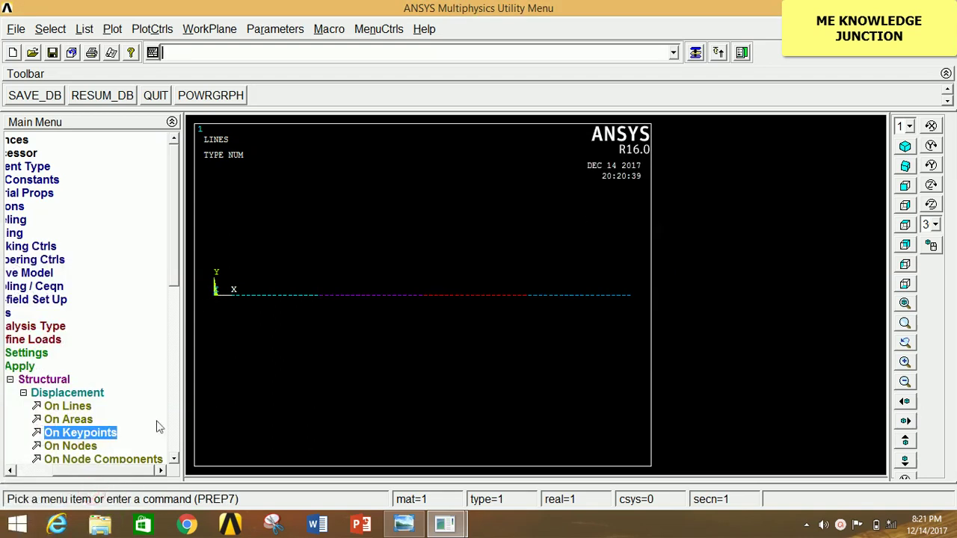
# - Constrain keypoint 1 in all degrees of freedom as the fixed support
pyautogui.click(105, 435)
pyautogui.click(214, 295)
pyautogui.click(90, 491)
pyautogui.click(563, 200)
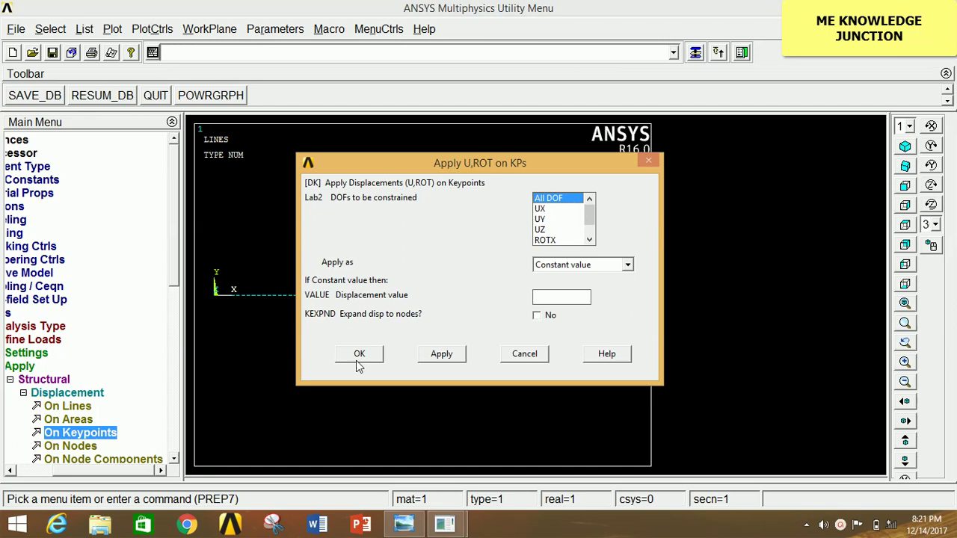
pyautogui.click(379, 360)
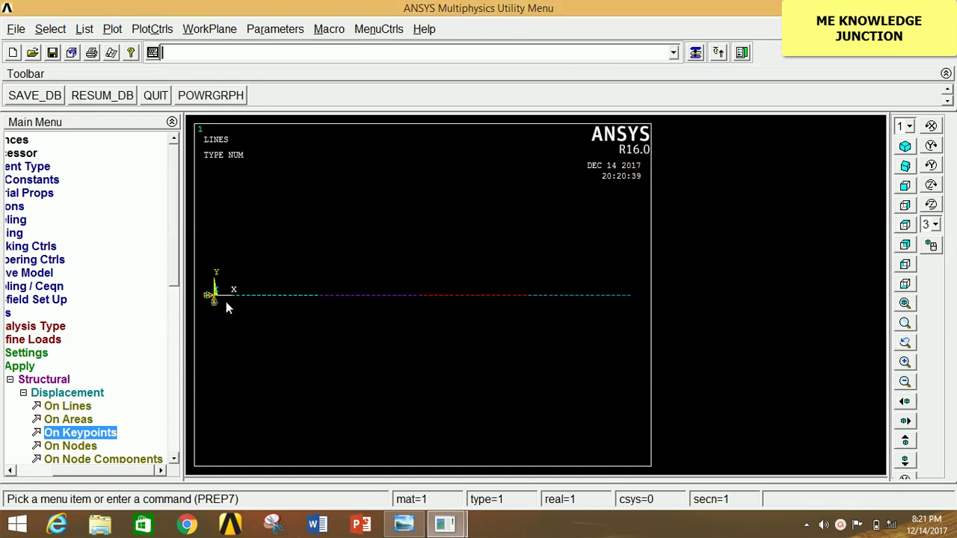
pyautogui.click(84, 395)
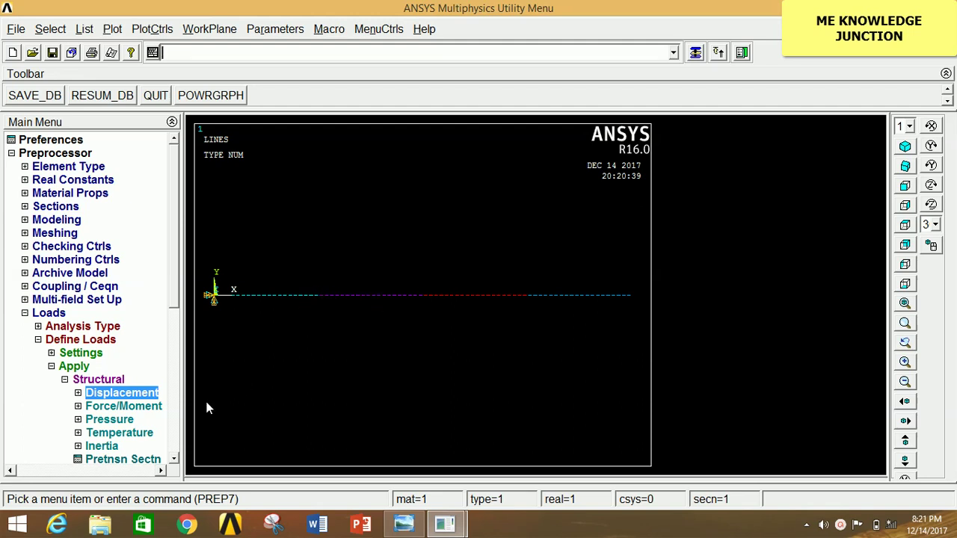
# - Start applying forces on keypoints, picking several beam keypoints
pyautogui.click(95, 410)
pyautogui.click(95, 420)
pyautogui.click(316, 297)
pyautogui.click(221, 413)
pyautogui.click(326, 341)
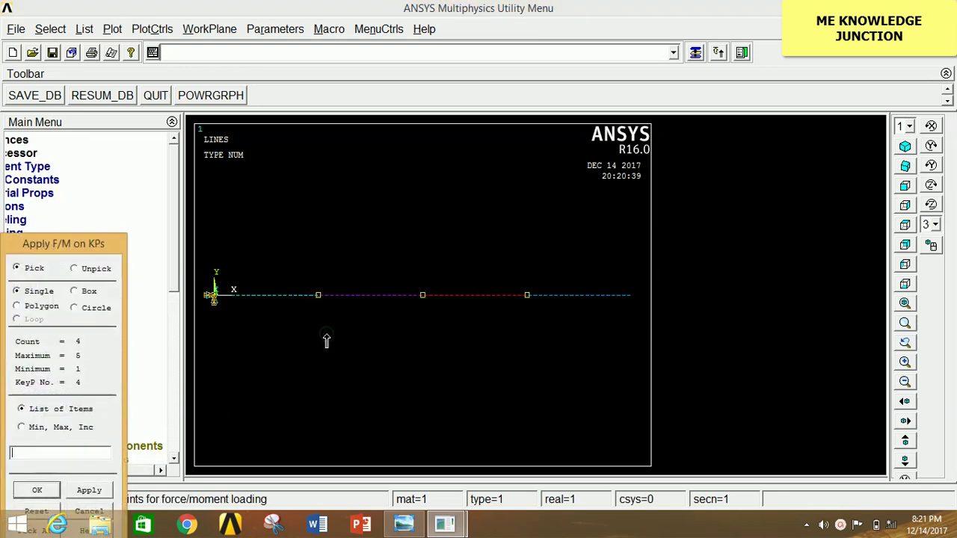
pyautogui.click(104, 511)
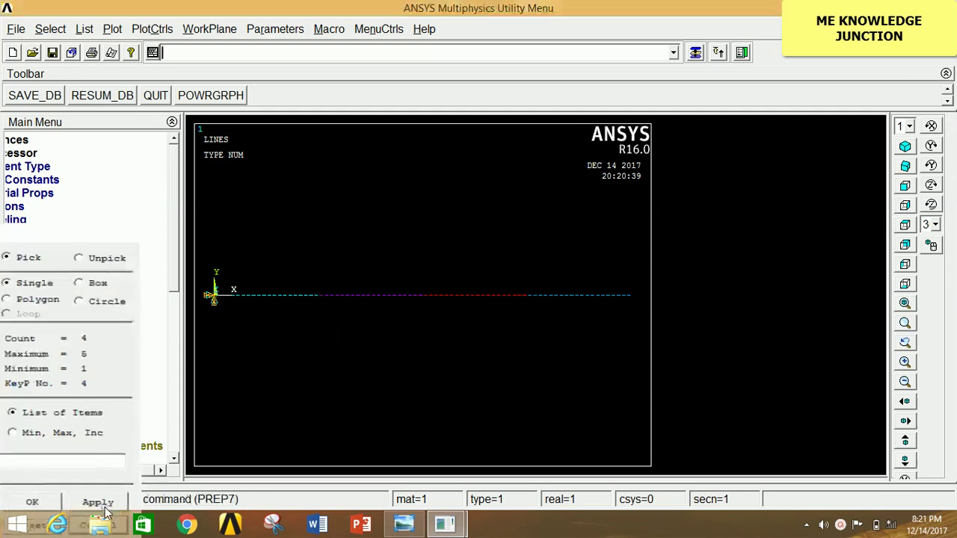
# - Apply a constant 2e6 MZ moment at keypoint 2
pyautogui.click(101, 419)
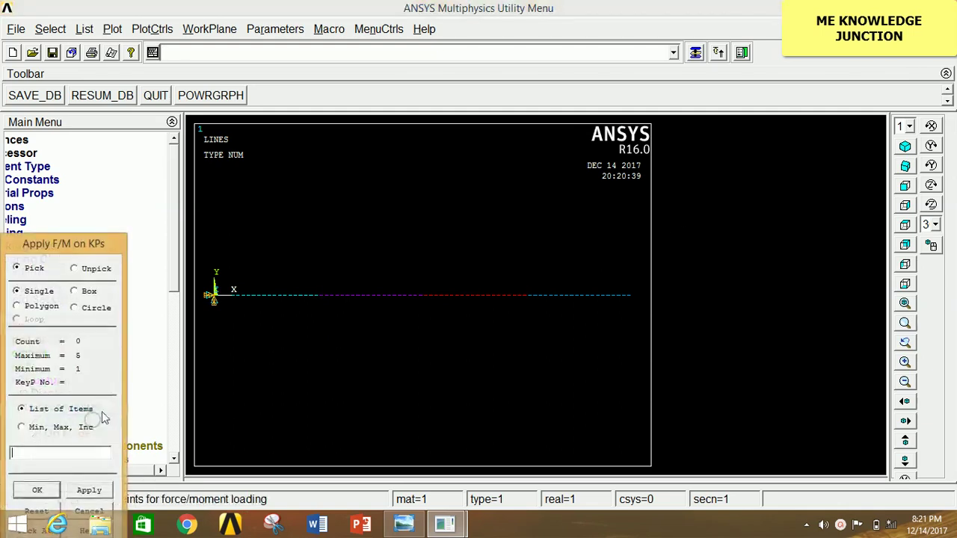
pyautogui.click(318, 296)
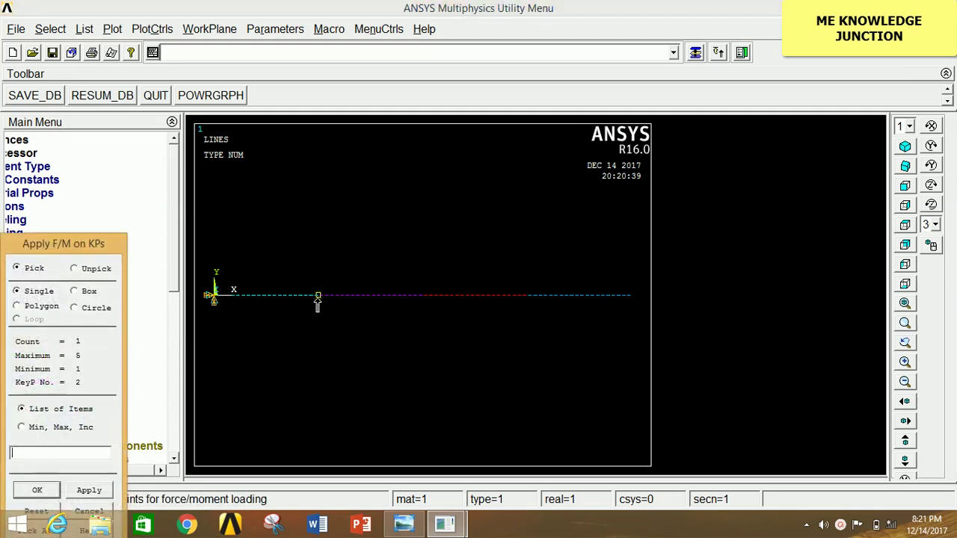
pyautogui.click(91, 492)
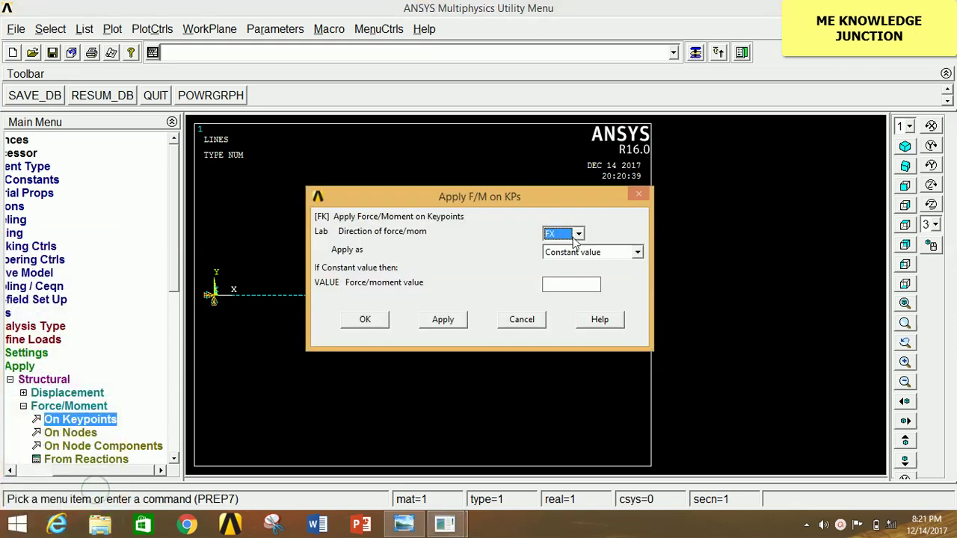
pyautogui.click(578, 234)
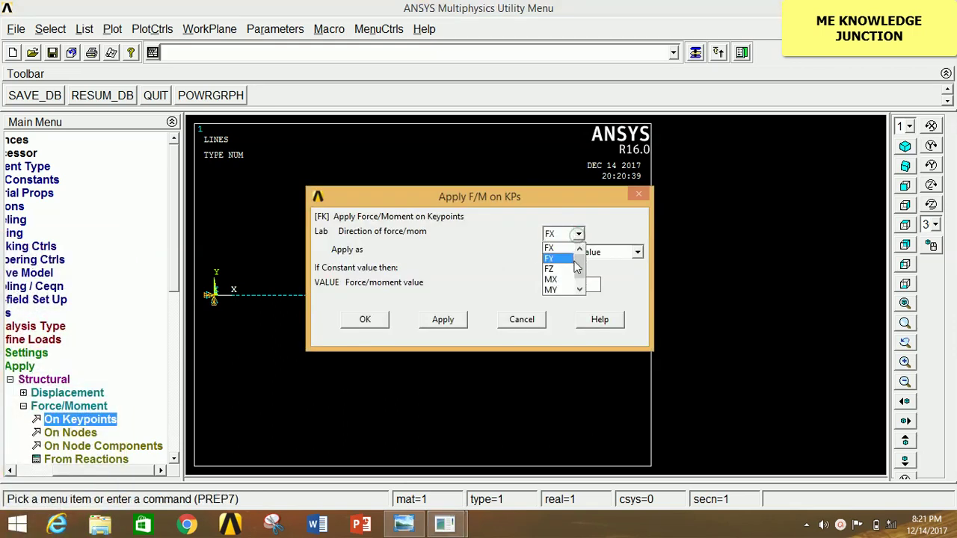
pyautogui.scroll(-1, 581, 277)
pyautogui.click(560, 288)
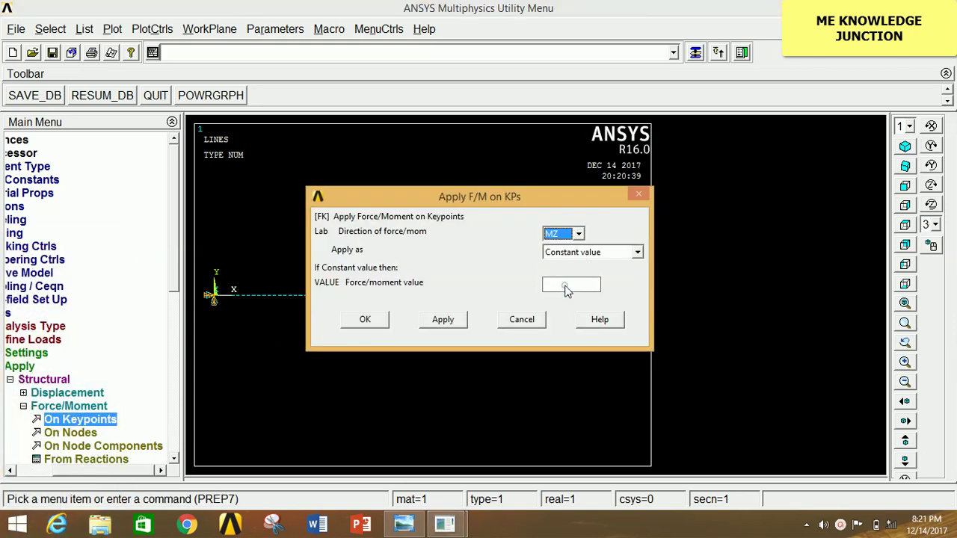
pyautogui.click(563, 284)
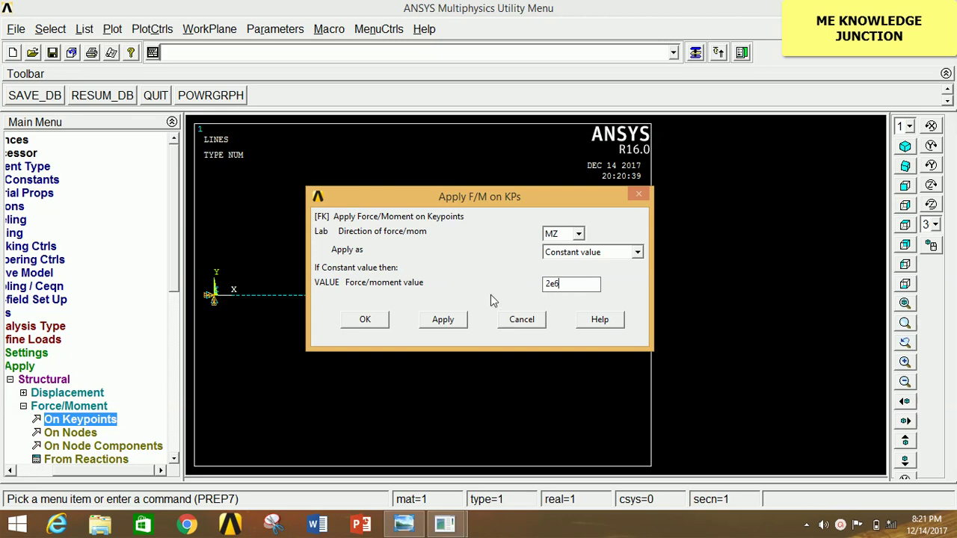
pyautogui.click(443, 320)
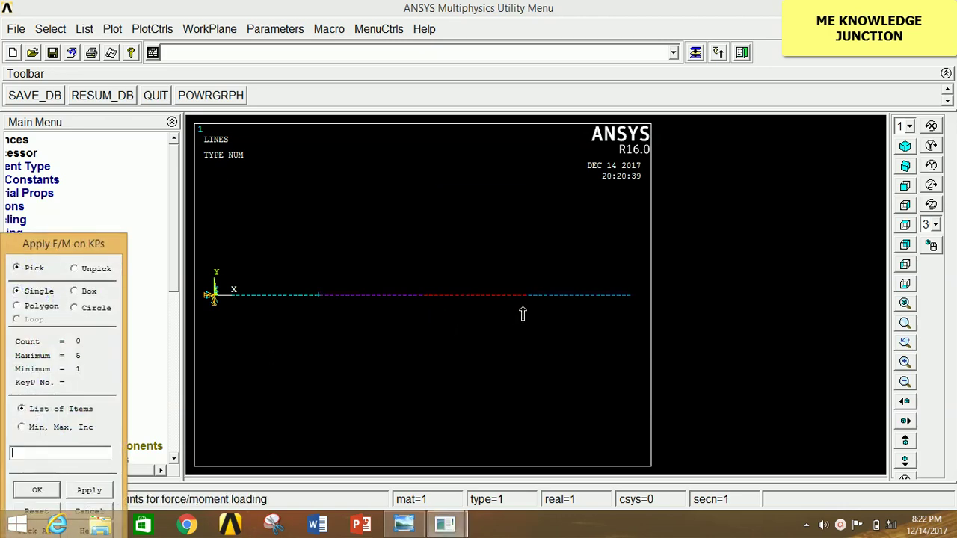
# - Pick keypoint 4 for the next load and begin changing the MZ moment value to -3e6
pyautogui.click(528, 299)
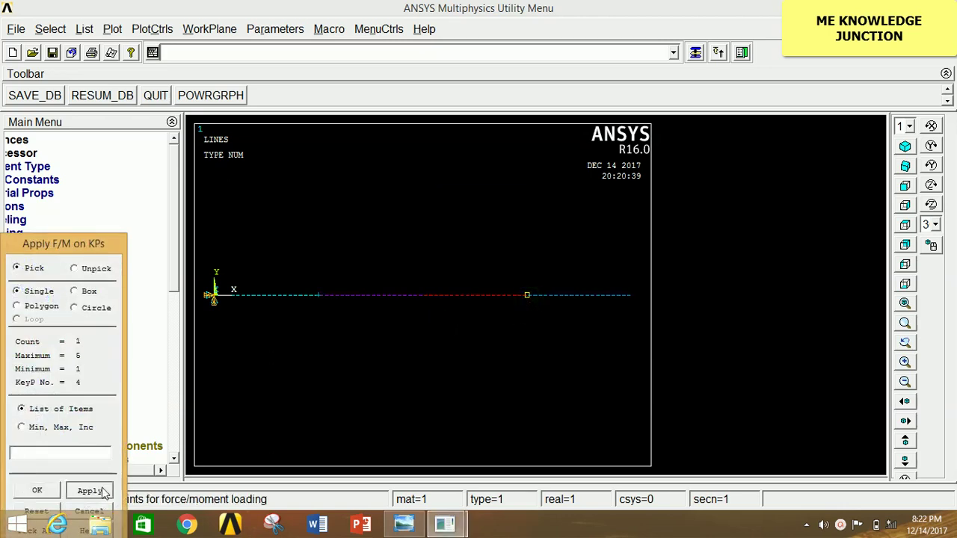
pyautogui.click(92, 491)
pyautogui.click(586, 284)
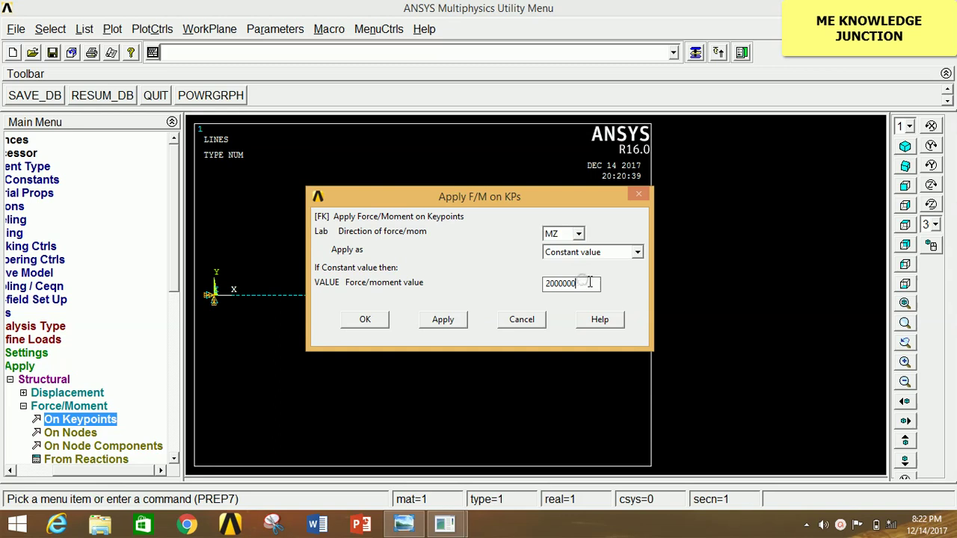
pyautogui.press('BackSpace')
pyautogui.press('BackSpace')
pyautogui.press('BackSpace')
pyautogui.press('BackSpace')
pyautogui.press('BackSpace')
pyautogui.press('BackSpace')
pyautogui.press('BackSpace')
# - Apply the -3e6 MZ moment at keypoint 4, then pick keypoint 3 and switch the load to FY -3000
pyautogui.click(443, 320)
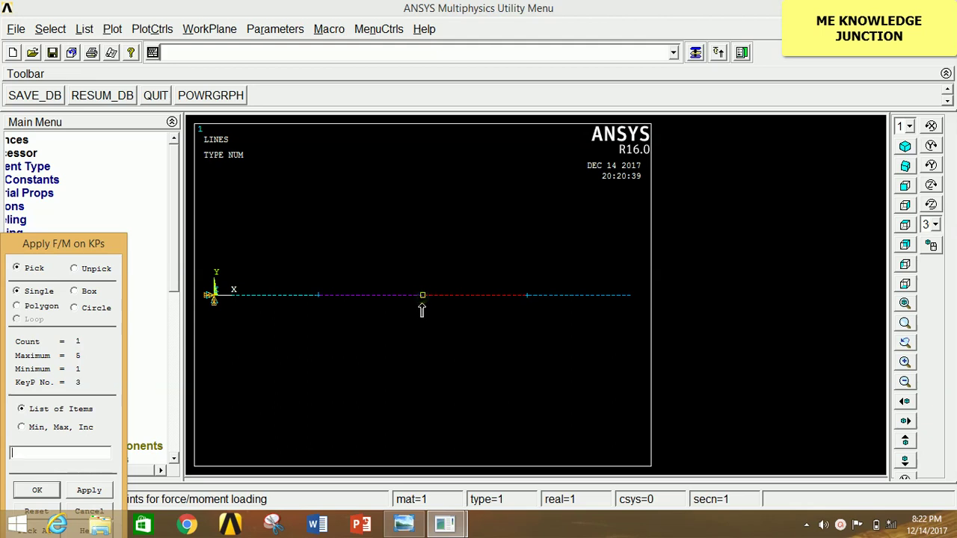
pyautogui.click(78, 490)
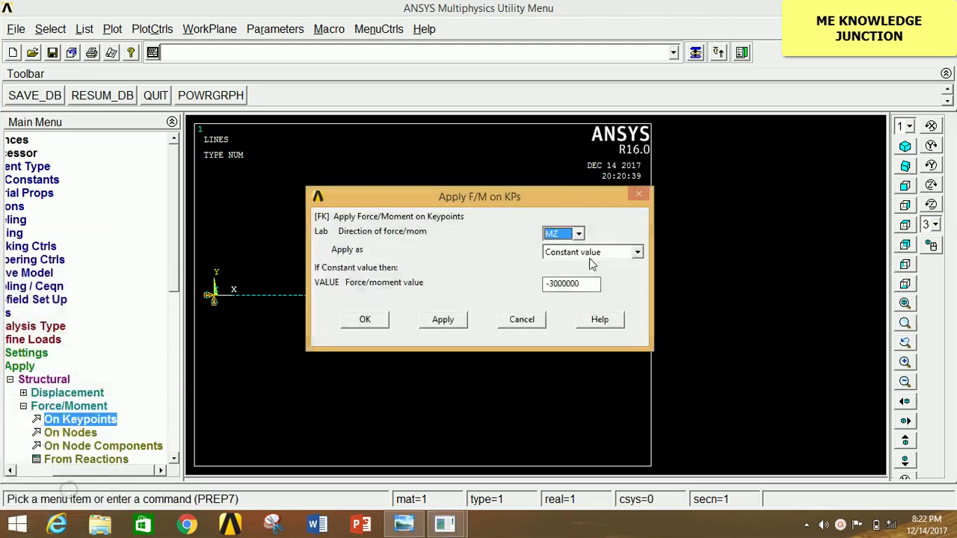
pyautogui.click(578, 233)
pyautogui.click(567, 249)
pyautogui.click(580, 284)
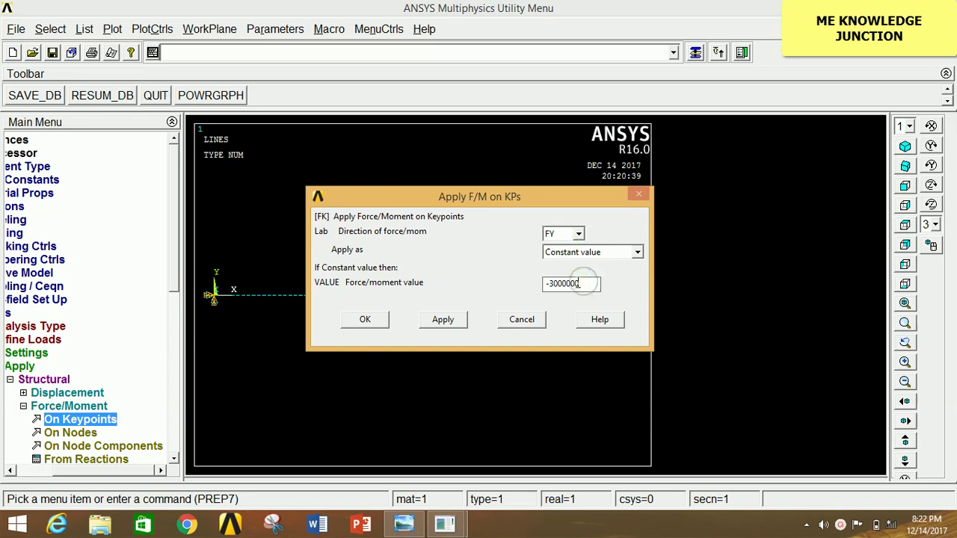
pyautogui.press('BackSpace')
pyautogui.press('BackSpace')
pyautogui.press('BackSpace')
pyautogui.press('BackSpace')
pyautogui.press('BackSpace')
pyautogui.press('BackSpace')
pyautogui.press('BackSpace')
pyautogui.press('BackSpace')
# - Apply FY -3000 at keypoint 3 and FY -2000 at free-end keypoint 5
pyautogui.click(444, 320)
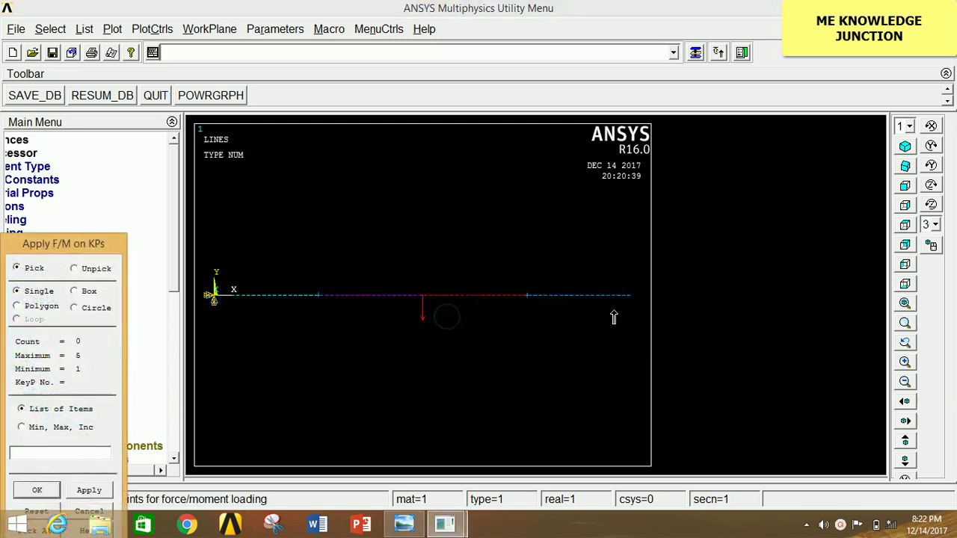
pyautogui.click(629, 300)
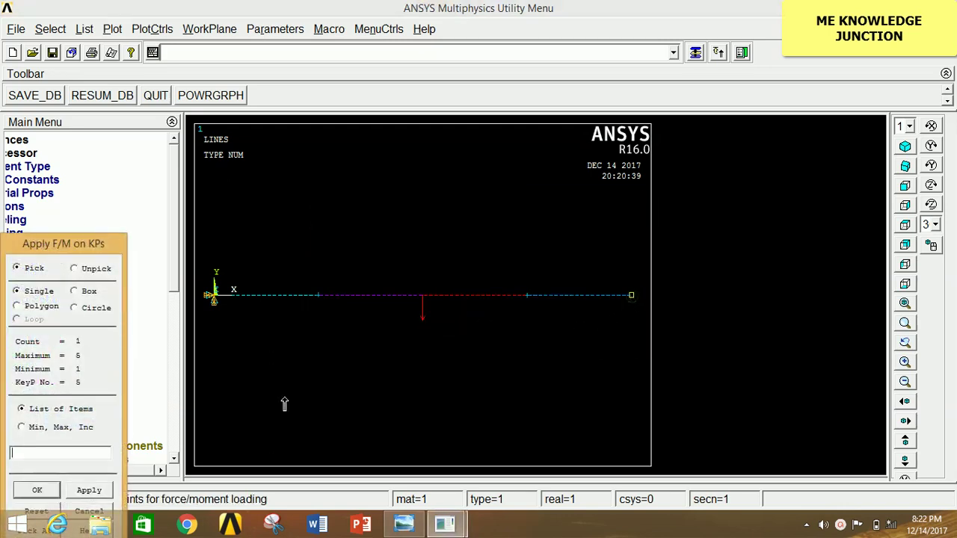
pyautogui.click(77, 492)
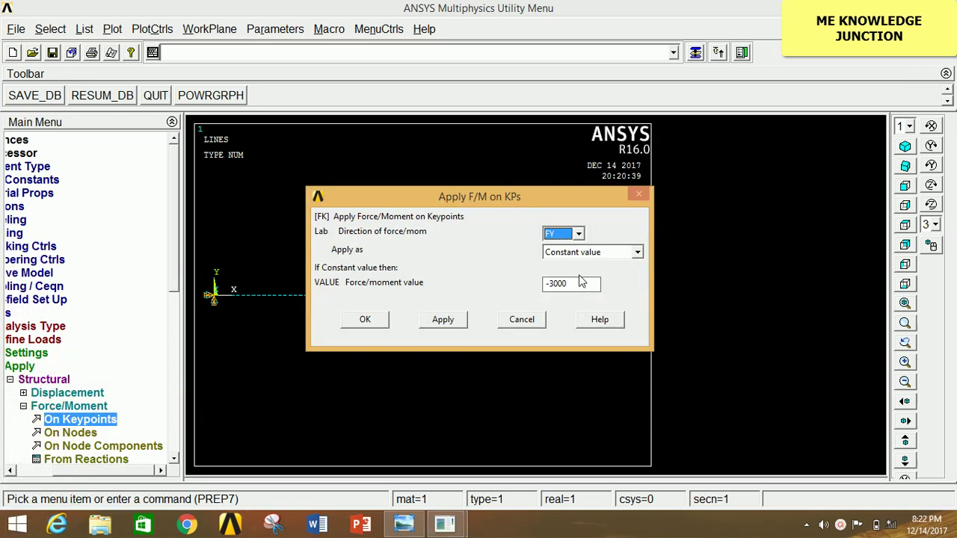
pyautogui.click(554, 284)
pyautogui.press('BackSpace')
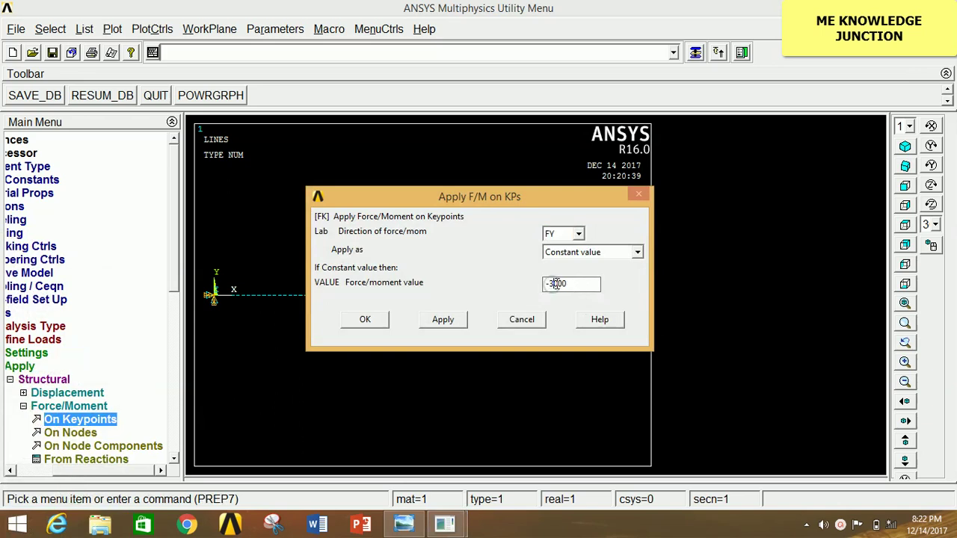
pyautogui.write('2')
pyautogui.click(366, 319)
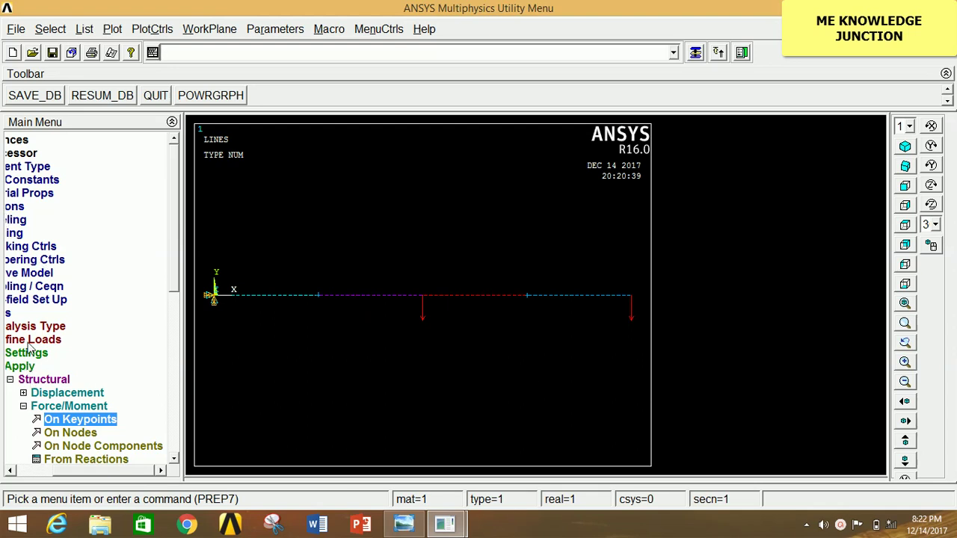
pyautogui.click(20, 366)
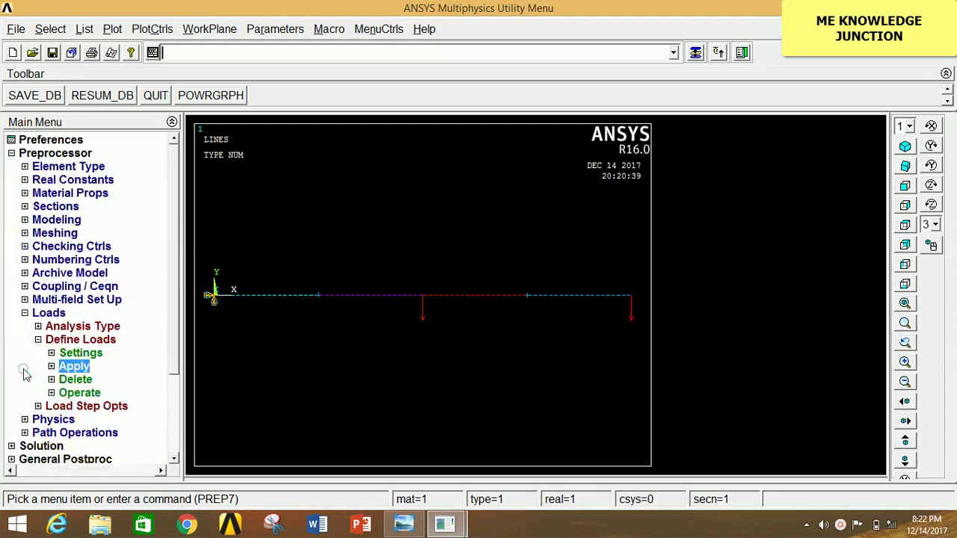
# - Solve the current load step from the Solution menu
pyautogui.click(46, 300)
pyautogui.click(45, 153)
pyautogui.click(42, 167)
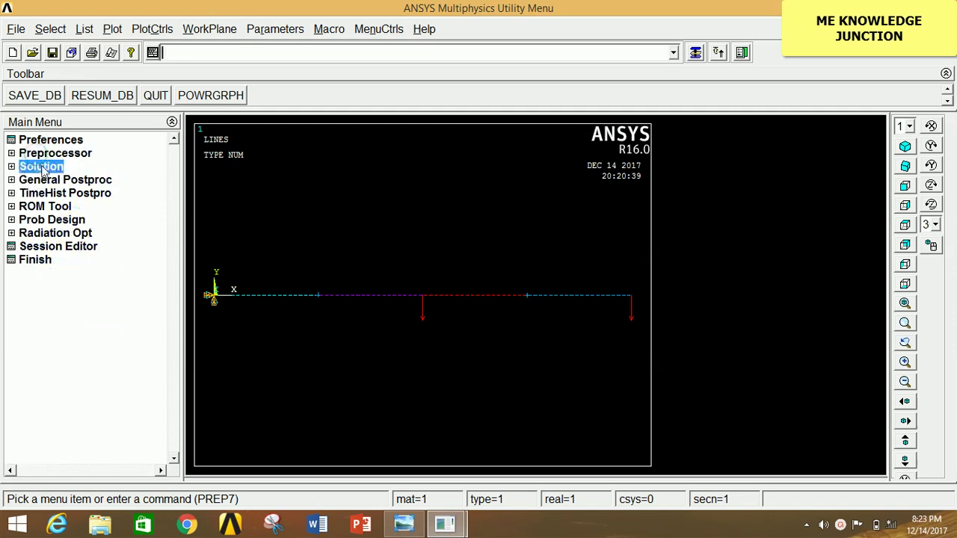
pyautogui.click(48, 246)
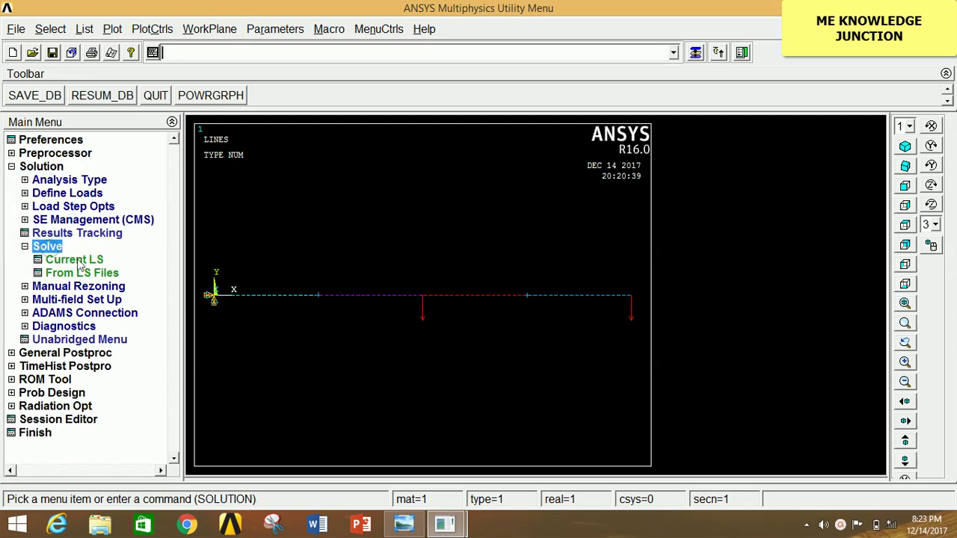
pyautogui.click(75, 260)
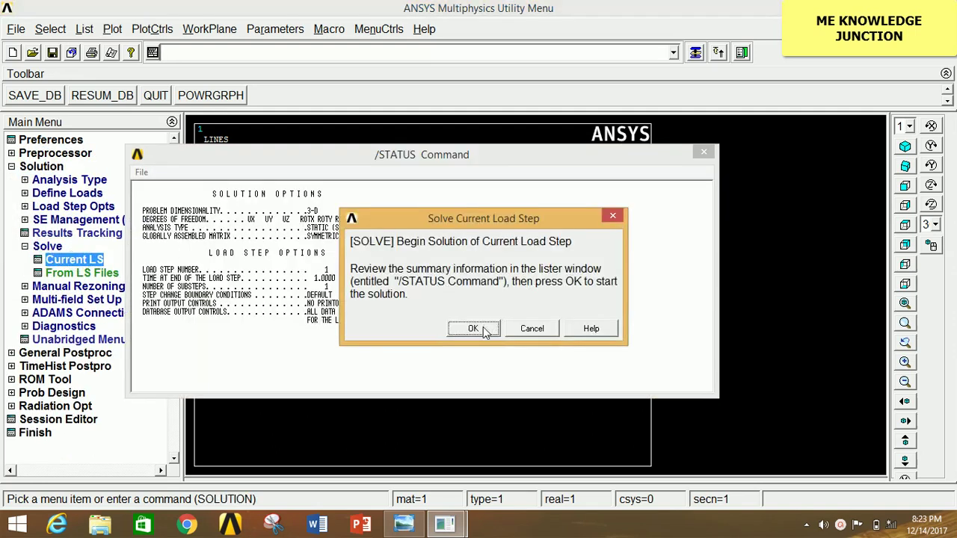
pyautogui.click(484, 328)
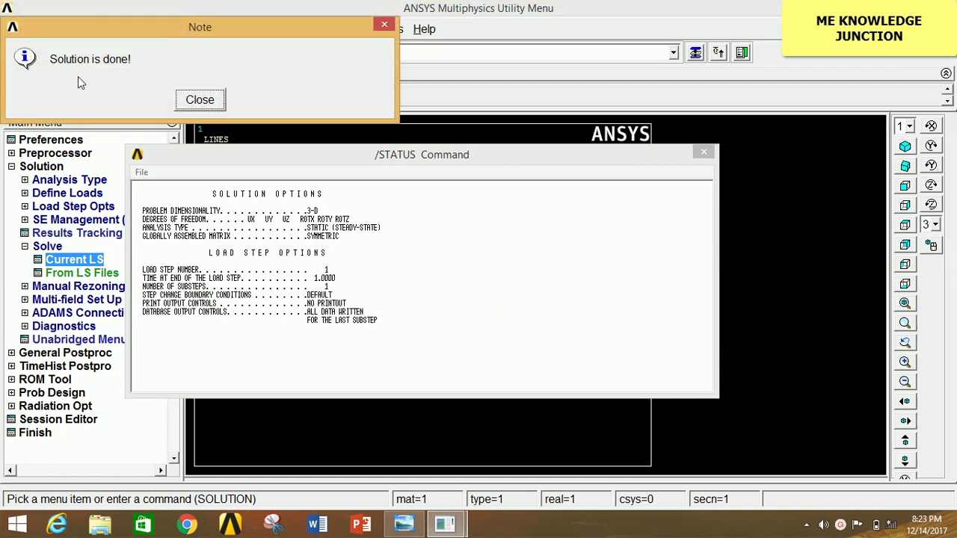
# - Dismiss the solution-done note and /STATUS listing, then expand General Postproc
pyautogui.click(200, 100)
pyautogui.click(703, 153)
pyautogui.click(702, 152)
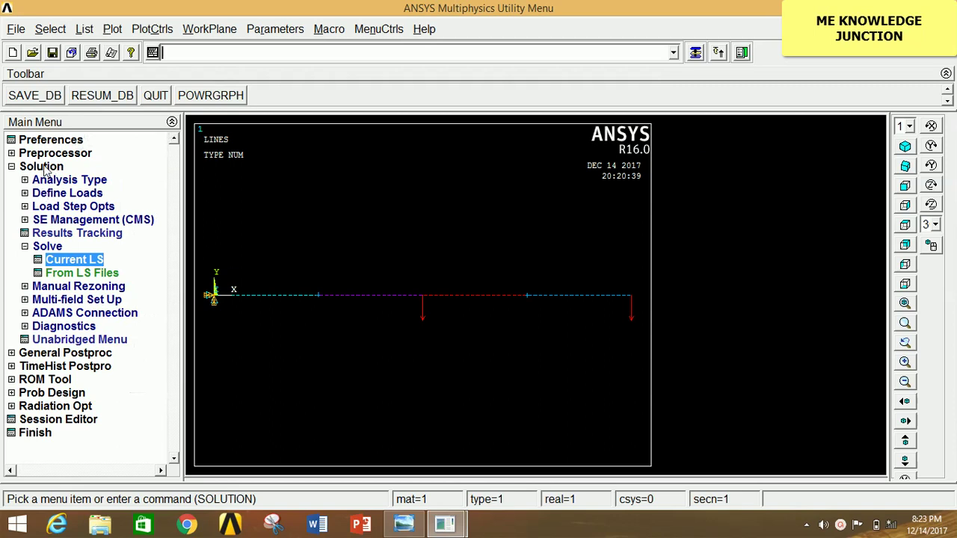
pyautogui.click(43, 167)
pyautogui.click(53, 180)
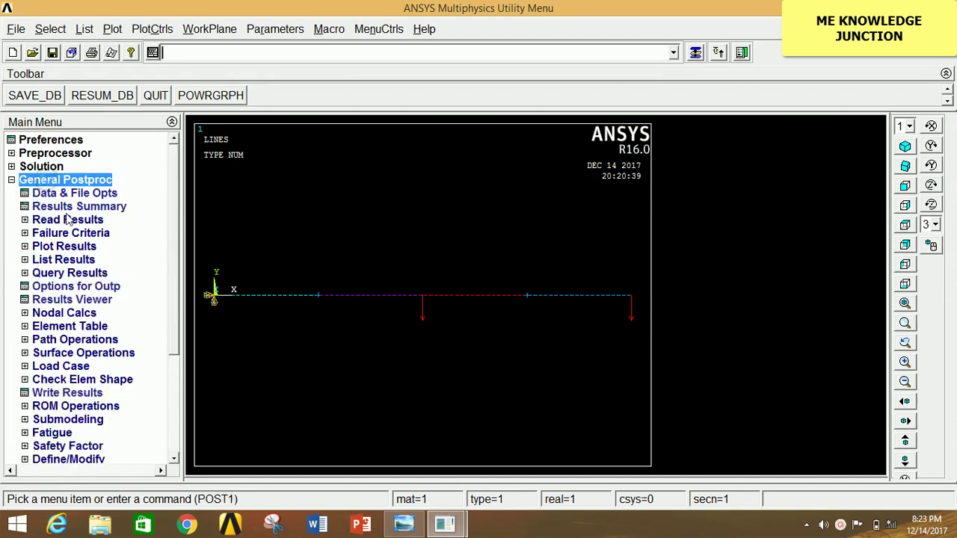
# - Add element table items SMISC 3 and SMISC 6 by sequence number
pyautogui.click(88, 327)
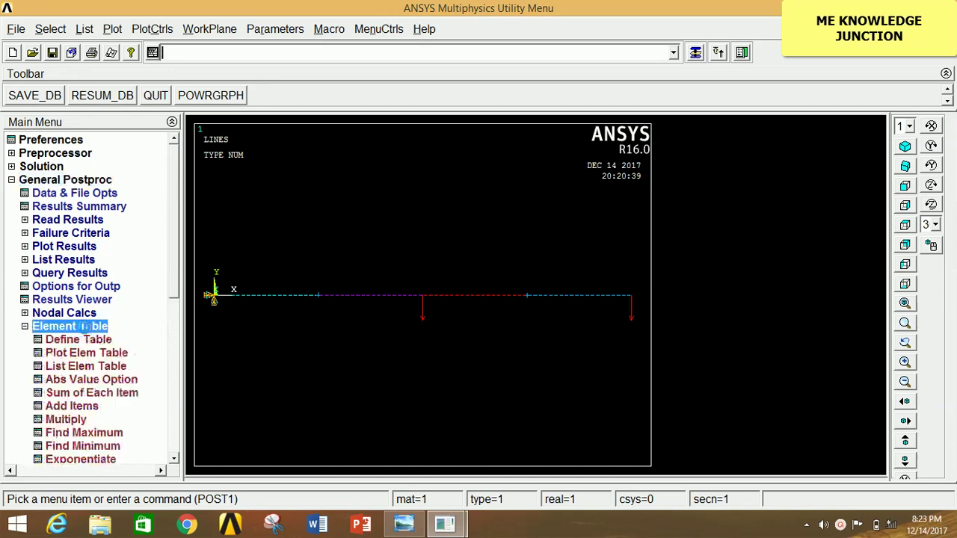
pyautogui.click(91, 340)
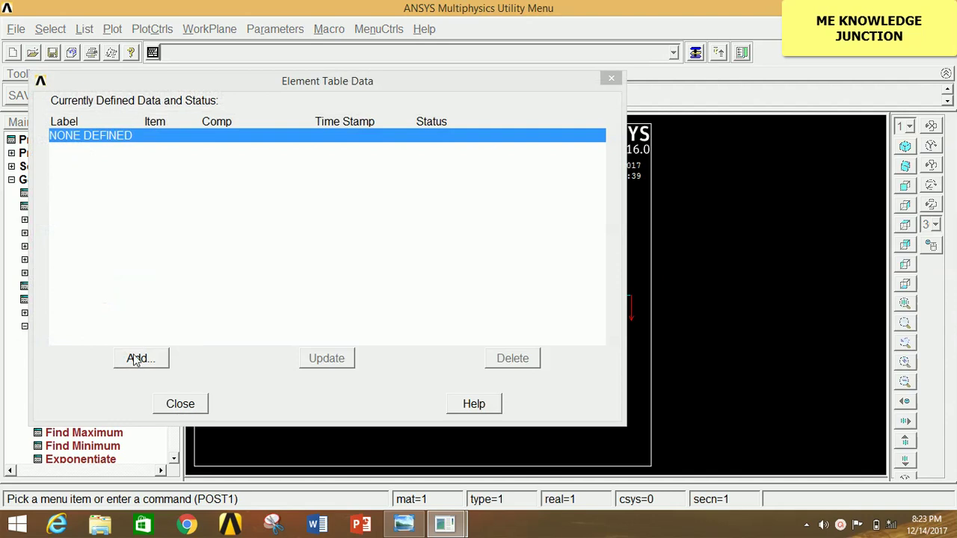
pyautogui.click(137, 358)
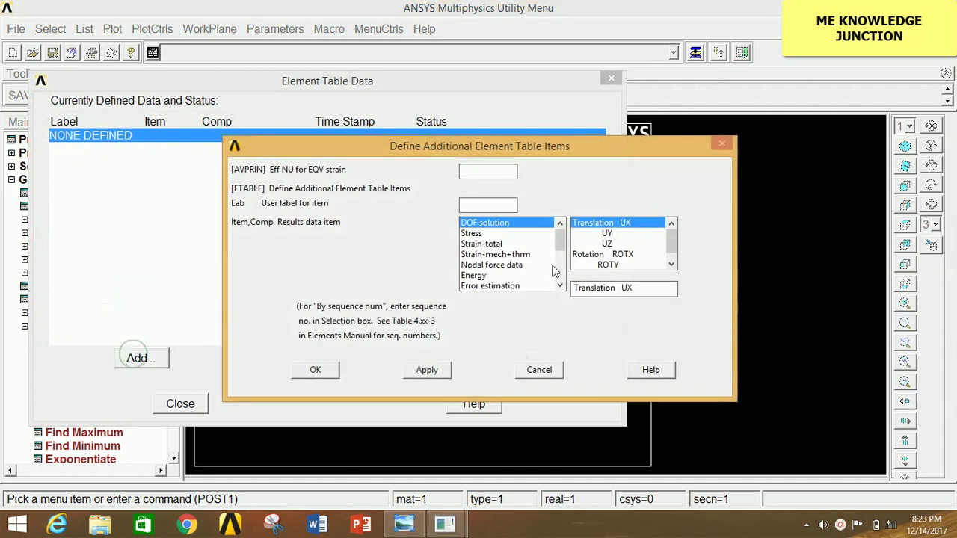
pyautogui.click(565, 273)
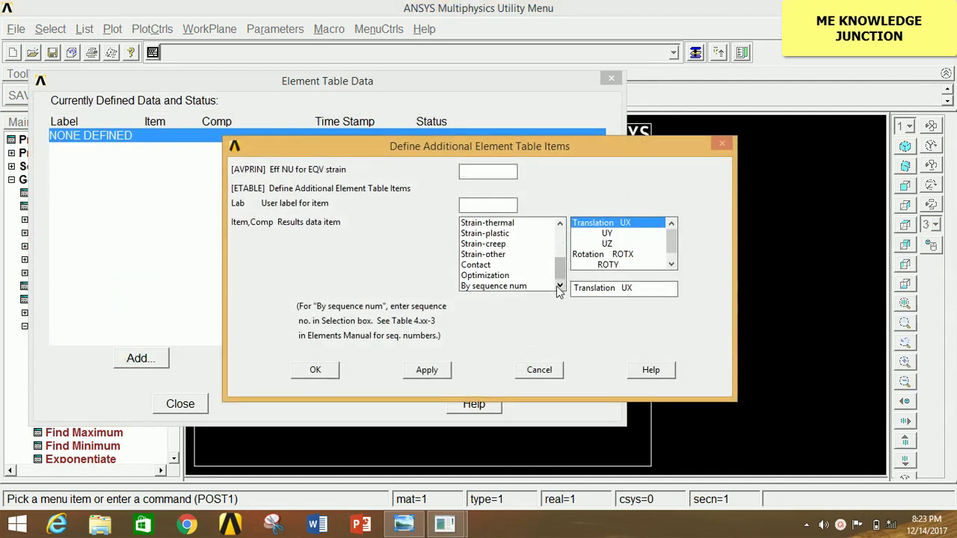
pyautogui.click(544, 287)
pyautogui.click(619, 287)
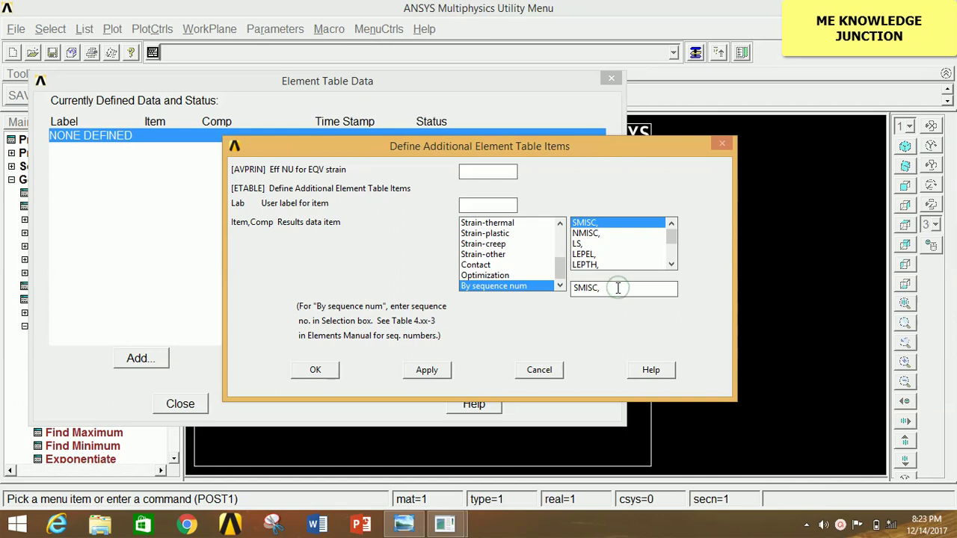
pyautogui.write('3')
pyautogui.click(427, 369)
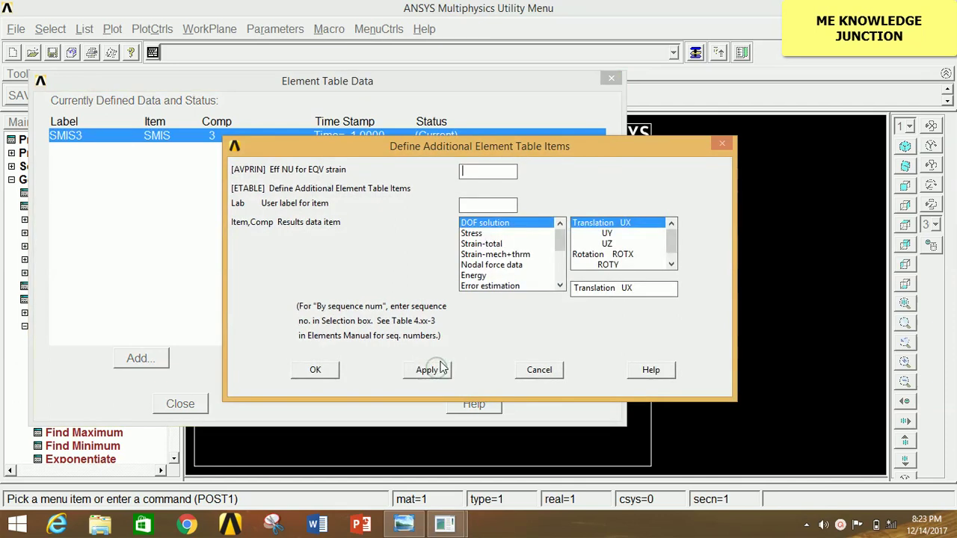
pyautogui.moveTo(560, 239); pyautogui.dragTo(560, 267)
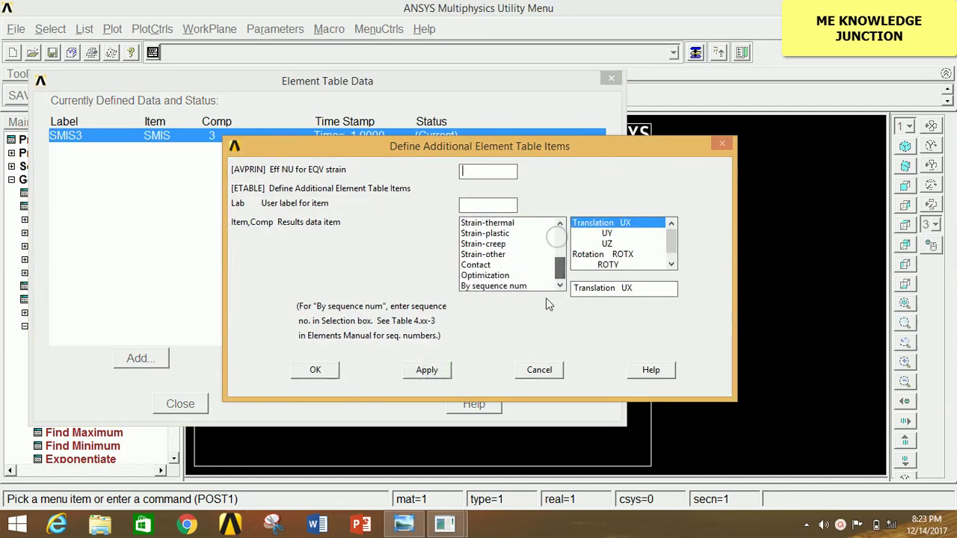
pyautogui.click(508, 287)
pyautogui.click(622, 293)
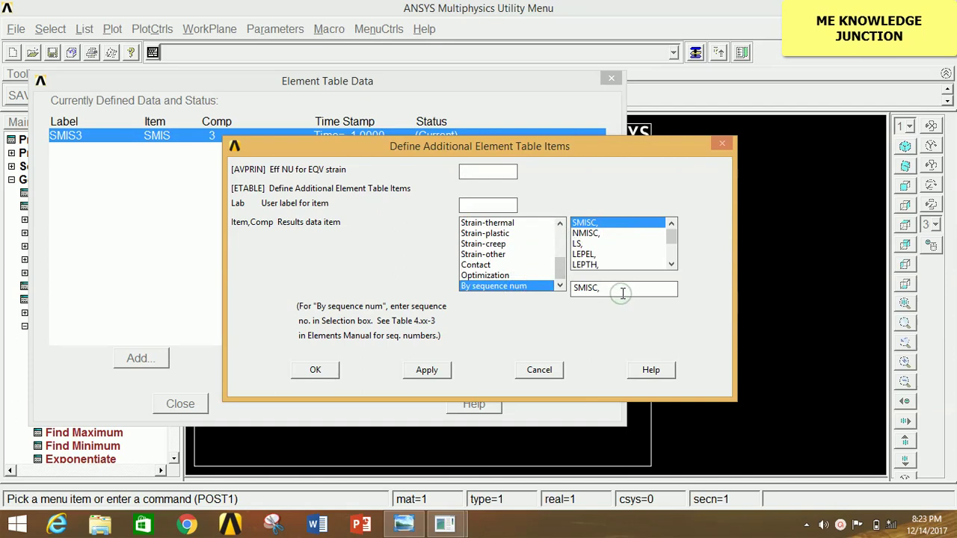
pyautogui.write('6')
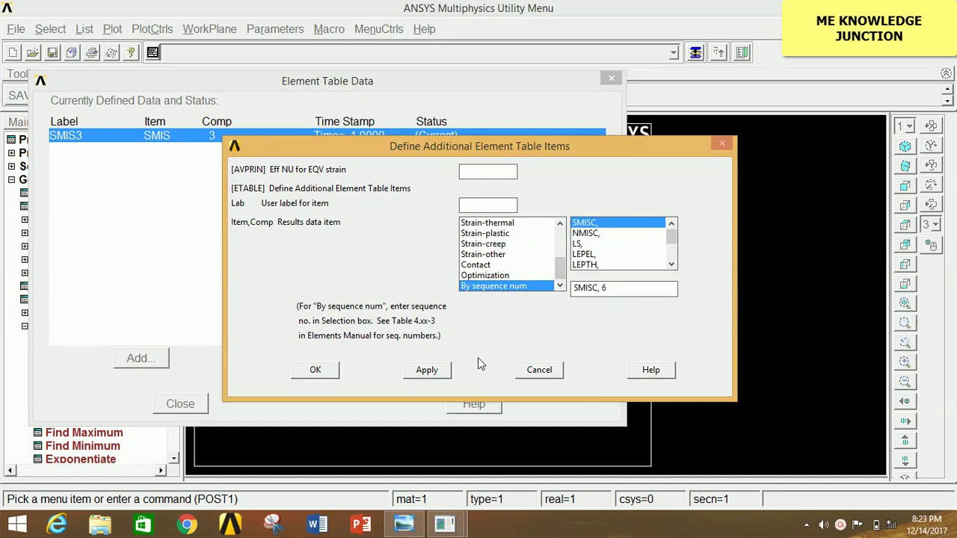
pyautogui.click(431, 369)
# - Add SMISC 16 and SMISC 19 to the element table, review the items, and close the list
pyautogui.moveTo(560, 238); pyautogui.dragTo(561, 266)
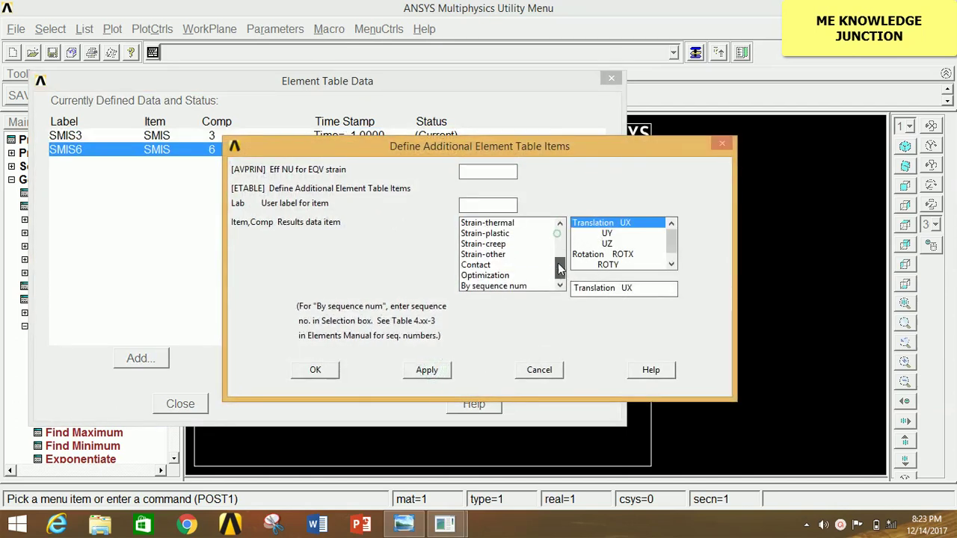
pyautogui.click(512, 288)
pyautogui.click(608, 287)
pyautogui.write('16')
pyautogui.click(427, 369)
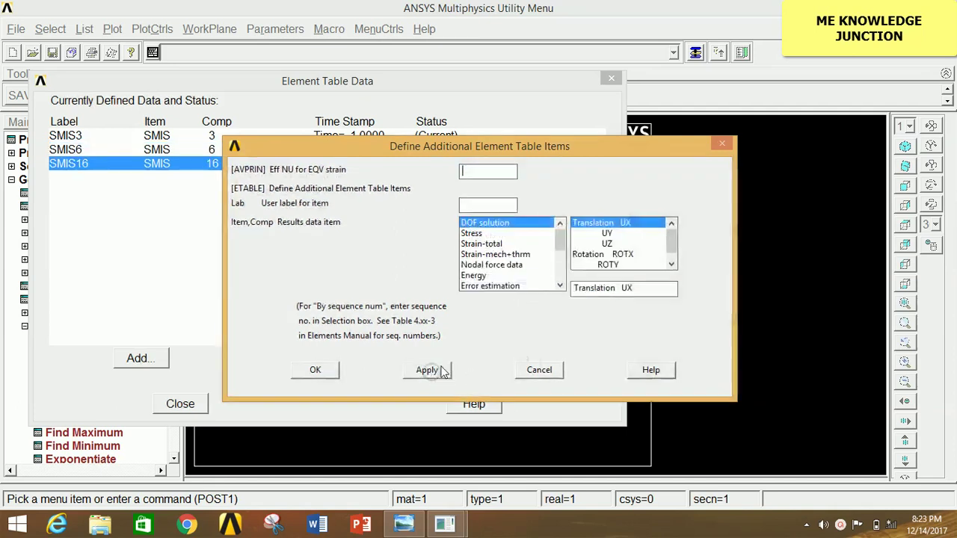
pyautogui.moveTo(560, 245); pyautogui.dragTo(560, 268)
pyautogui.click(512, 287)
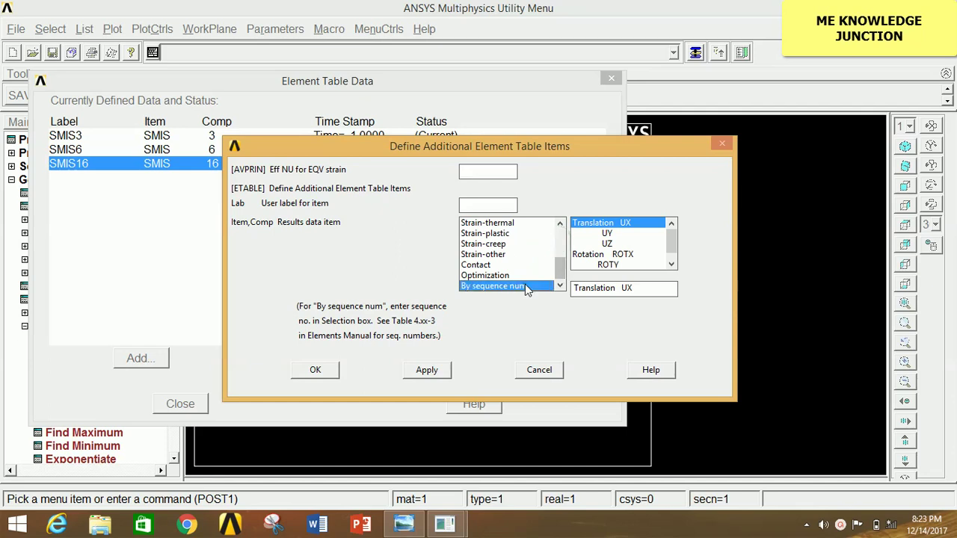
pyautogui.click(622, 283)
pyautogui.write('19')
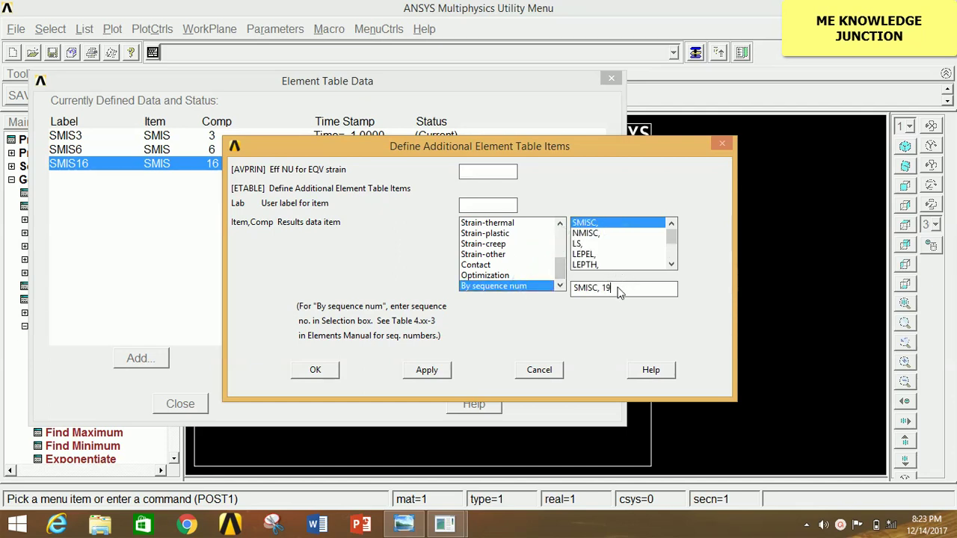
pyautogui.click(312, 372)
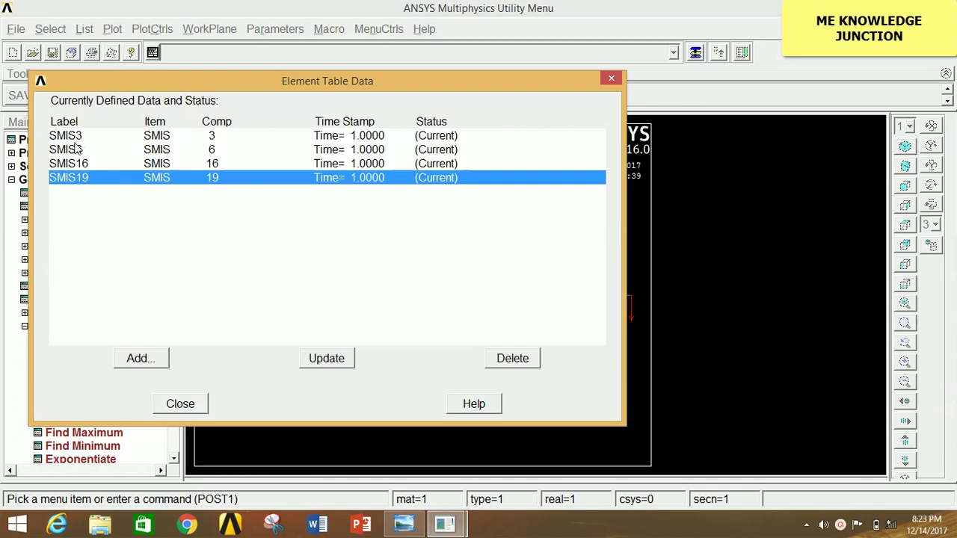
pyautogui.click(218, 152)
pyautogui.click(215, 179)
pyautogui.click(180, 404)
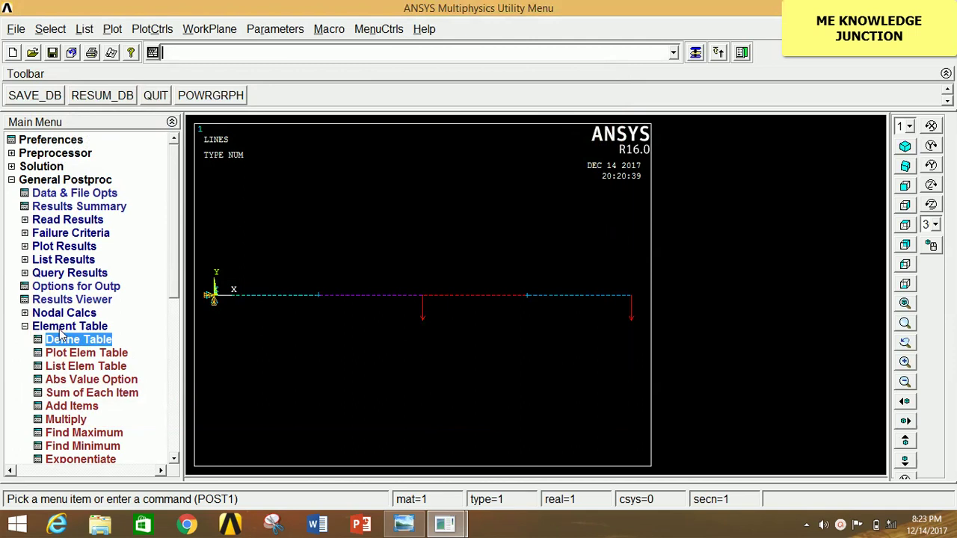
# - Plot the deformed shape with Def + undeformed, showing DMX = 10.5674
pyautogui.click(62, 328)
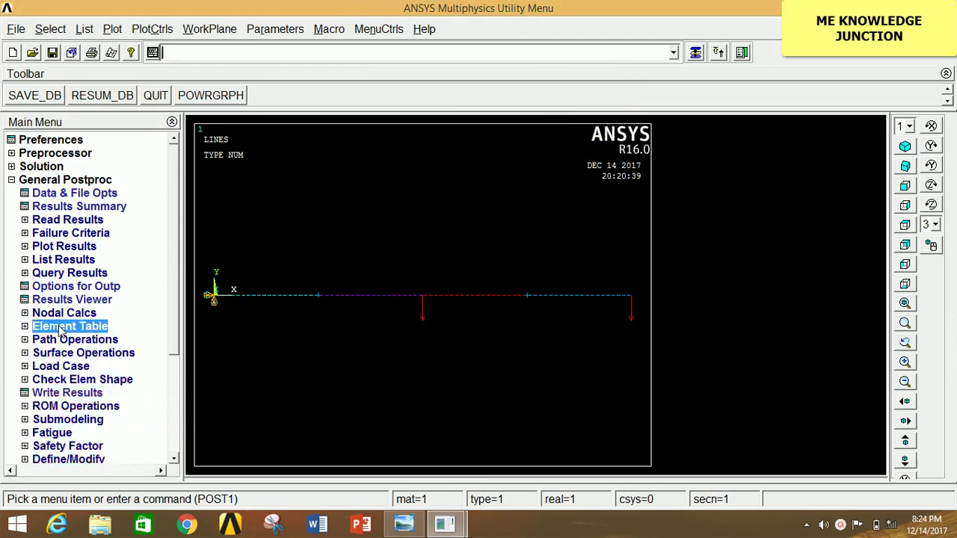
pyautogui.click(57, 248)
pyautogui.click(62, 260)
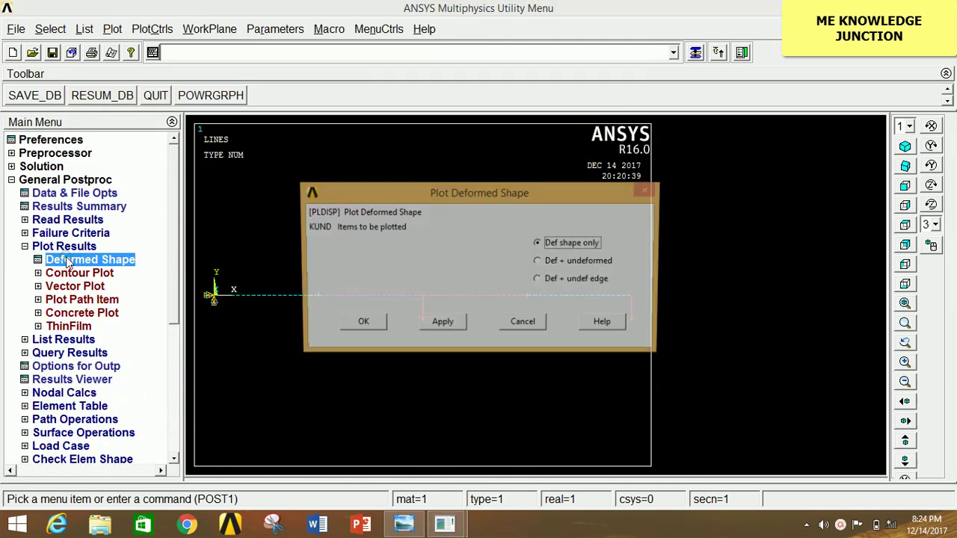
pyautogui.click(542, 262)
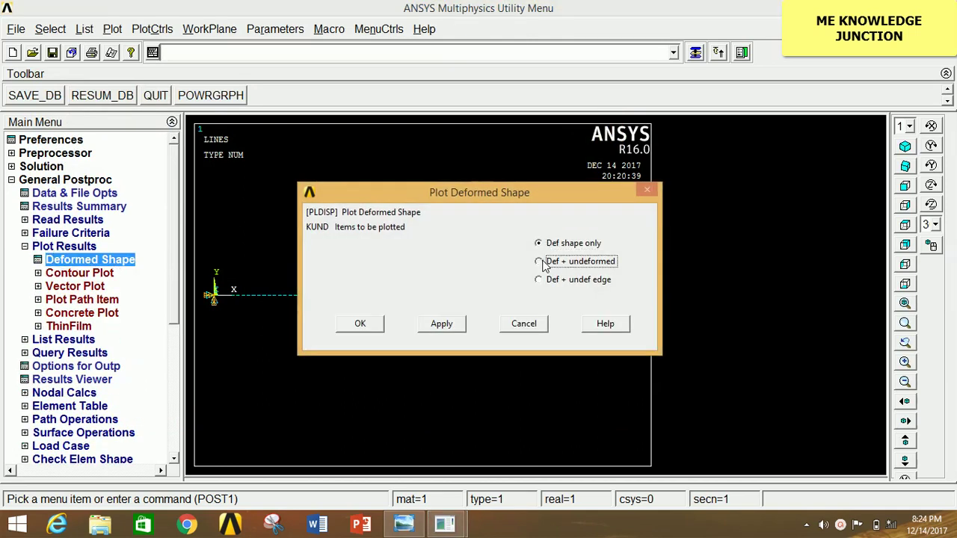
pyautogui.click(360, 323)
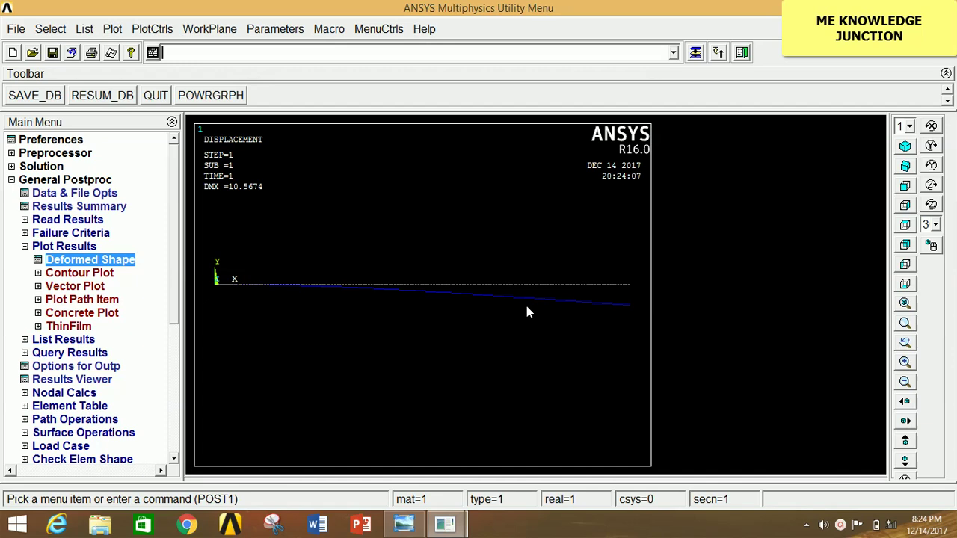
pyautogui.click(152, 28)
# - Turn on ESHAPE element shape display and switch to the isometric view
pyautogui.moveTo(184, 127)
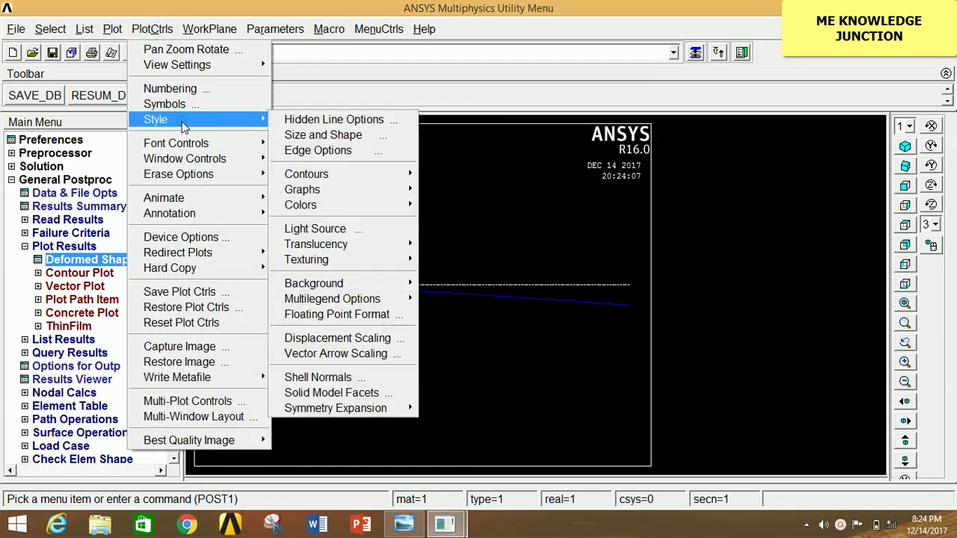
pyautogui.click(315, 136)
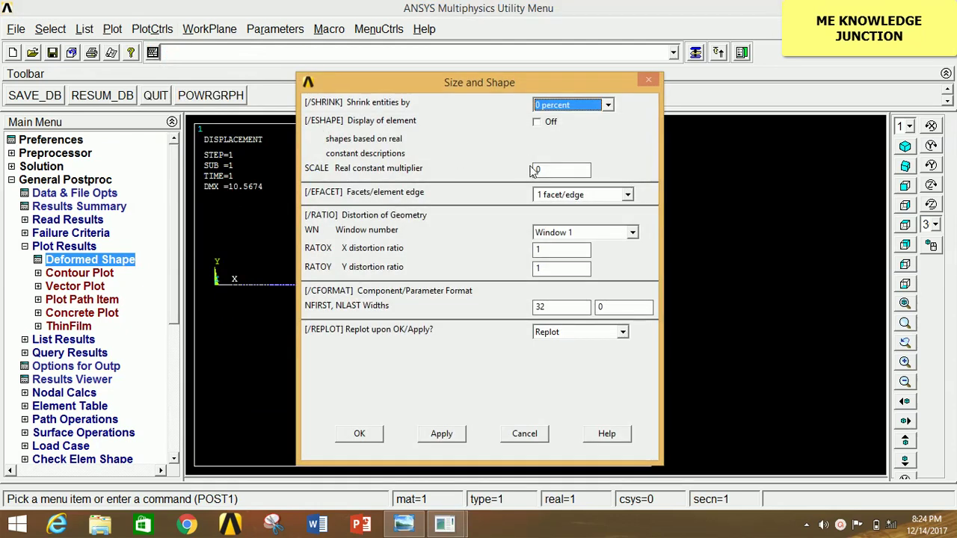
pyautogui.click(538, 124)
pyautogui.click(374, 435)
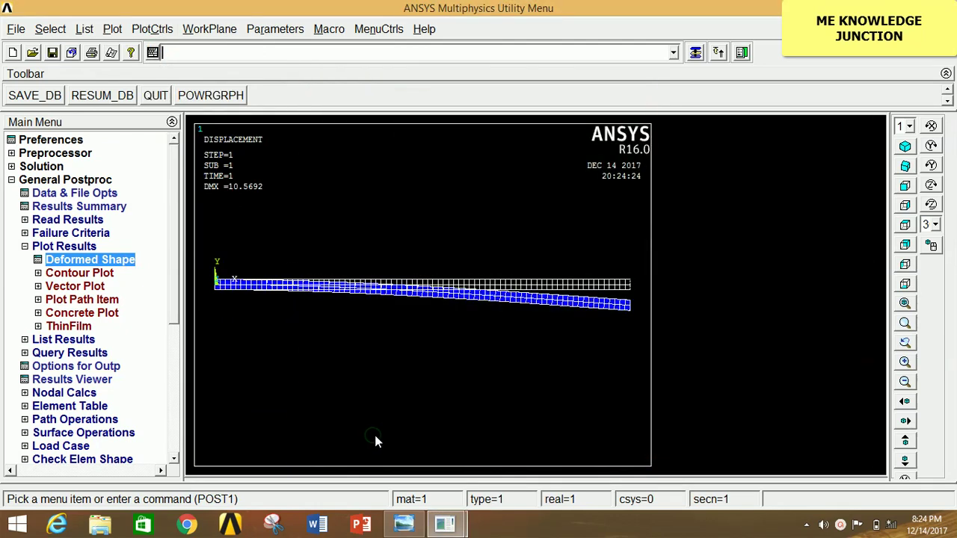
pyautogui.click(905, 146)
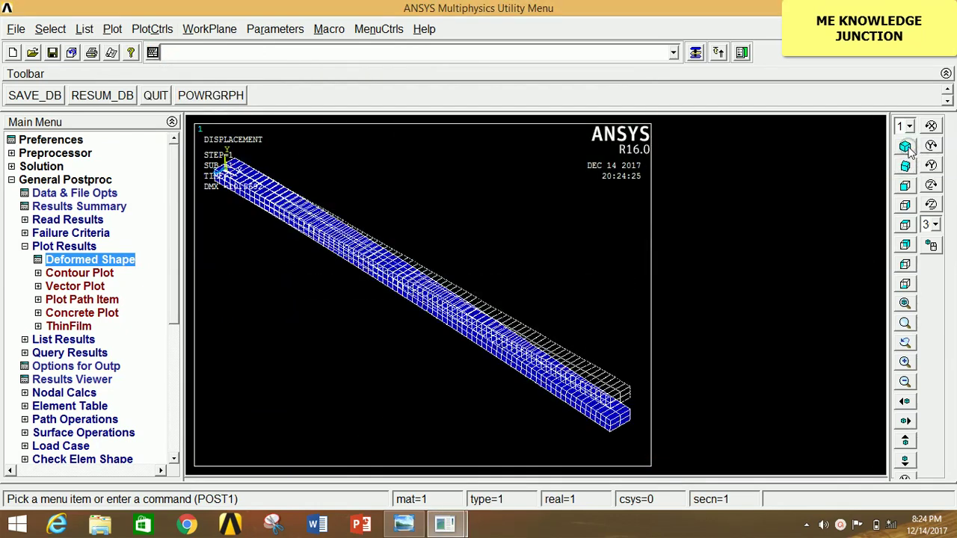
# - Animate the Def + undeformed deformed shape, then close the animation controller
pyautogui.click(152, 28)
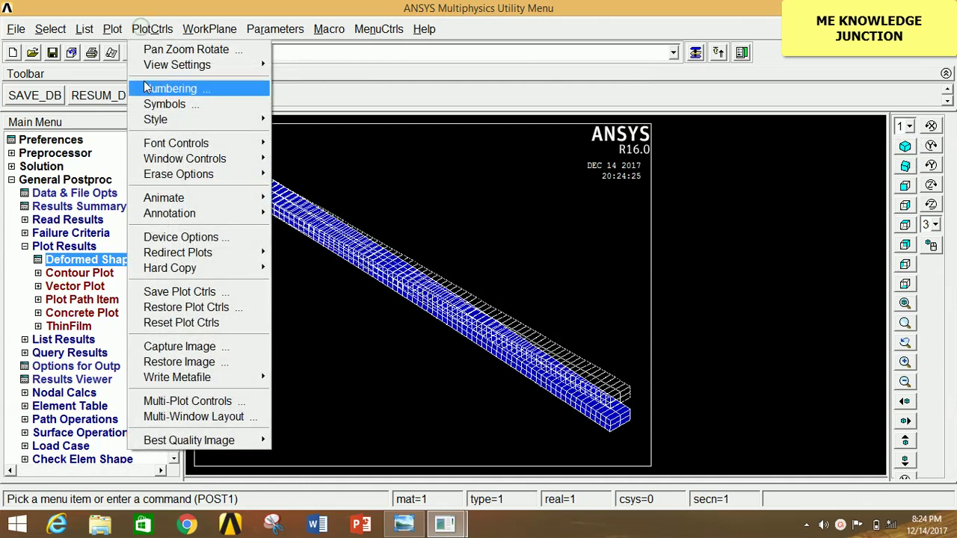
pyautogui.moveTo(157, 201)
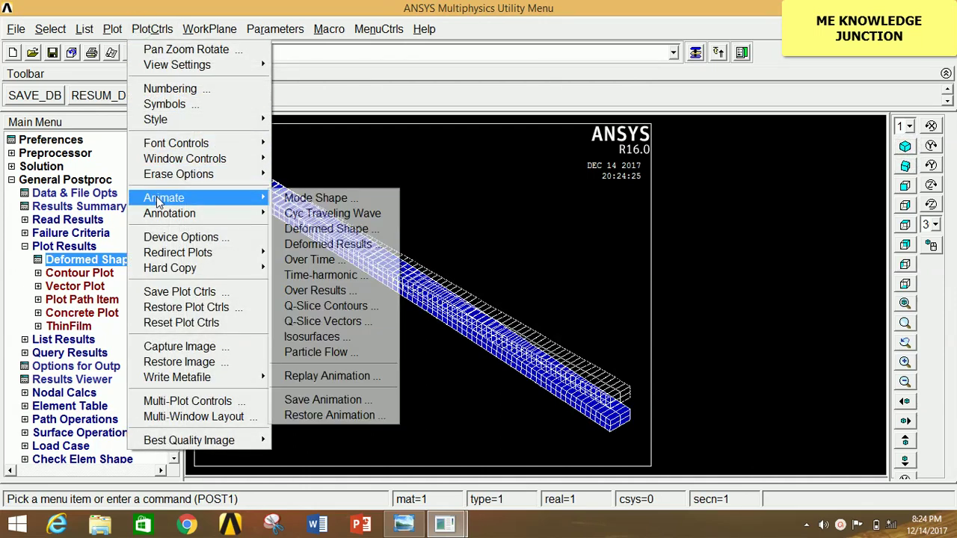
pyautogui.click(319, 229)
pyautogui.click(560, 288)
pyautogui.click(381, 359)
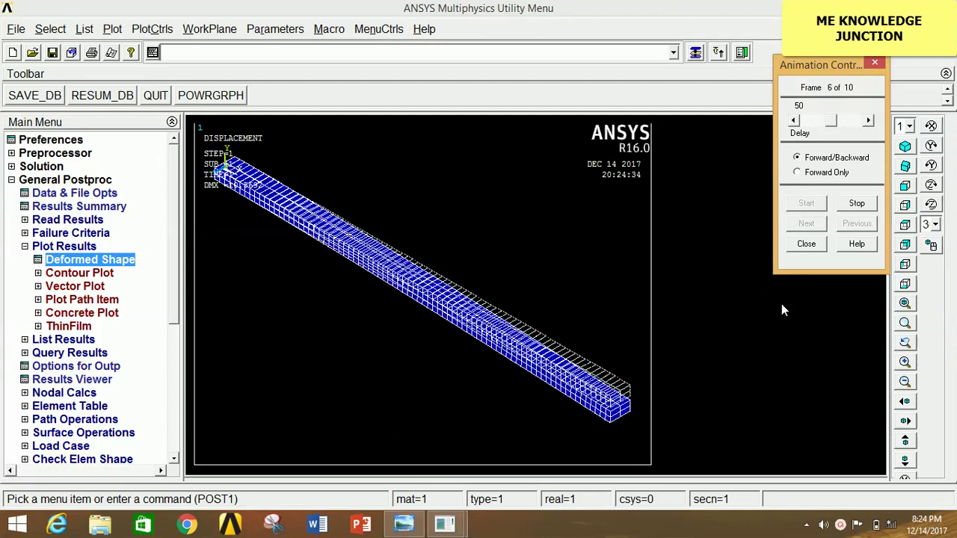
pyautogui.click(800, 243)
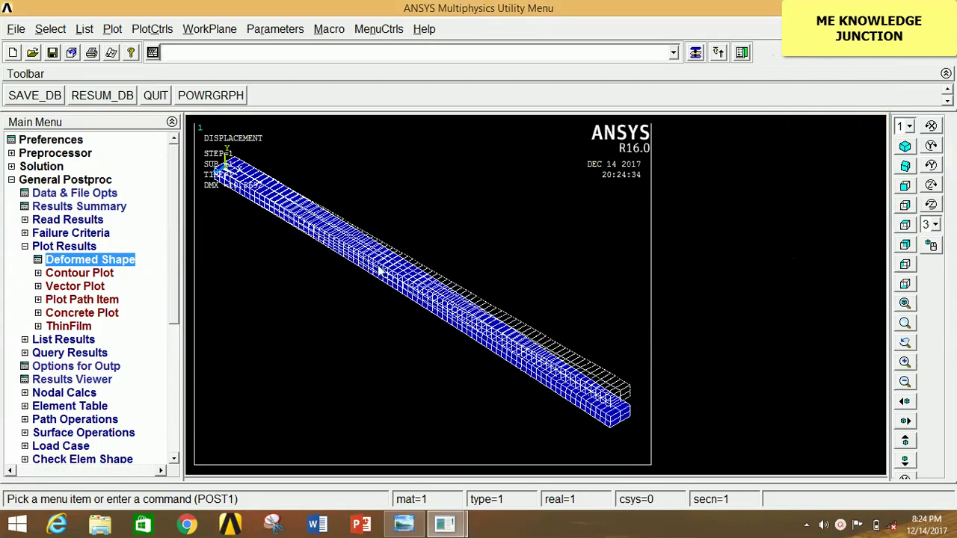
# - Plot a Nodal Solu contour of the displacement vector sum (USUM), maximum 10.5692
pyautogui.click(107, 275)
pyautogui.click(108, 288)
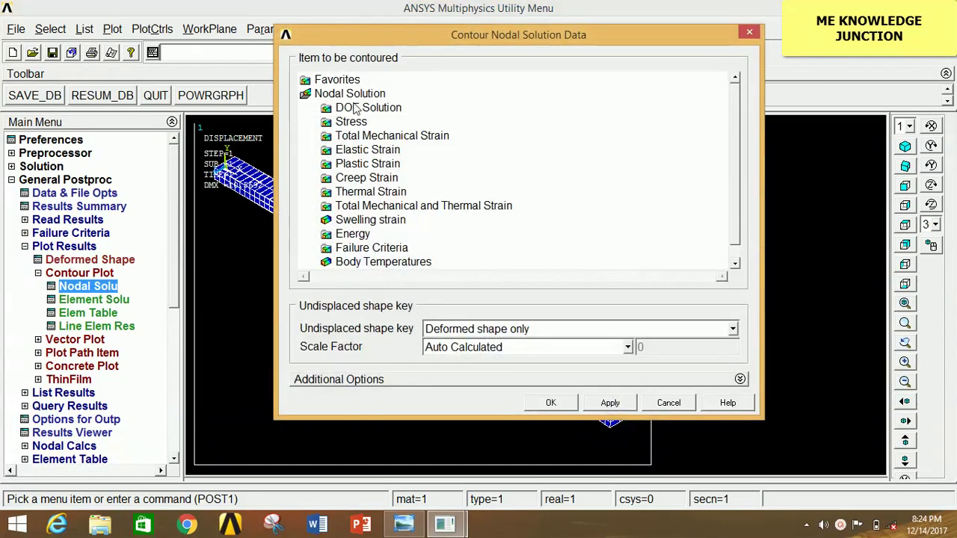
pyautogui.doubleClick(357, 108)
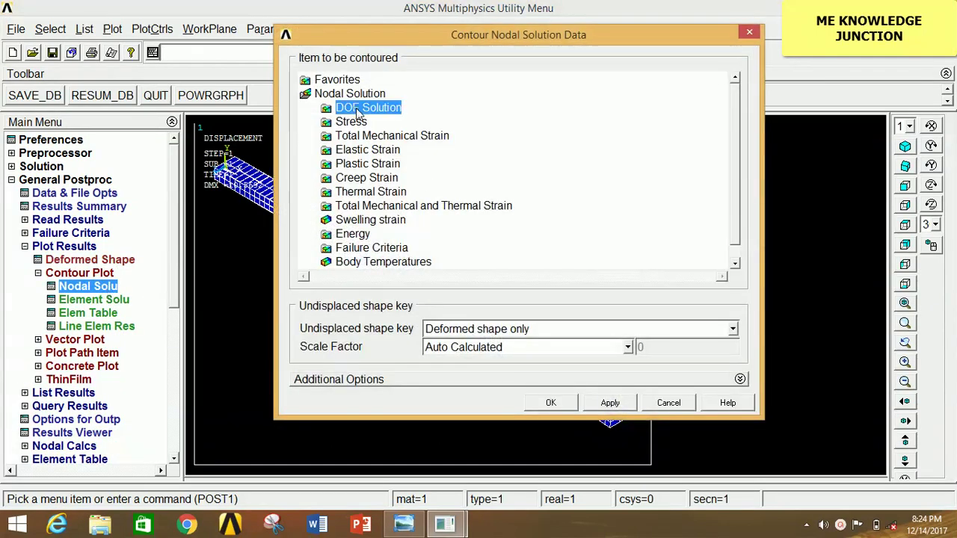
pyautogui.click(390, 168)
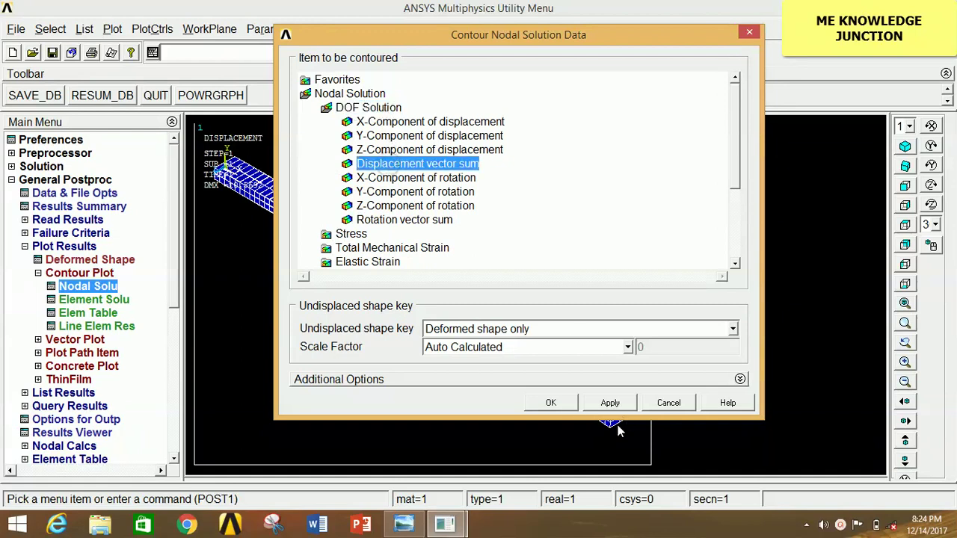
pyautogui.click(551, 402)
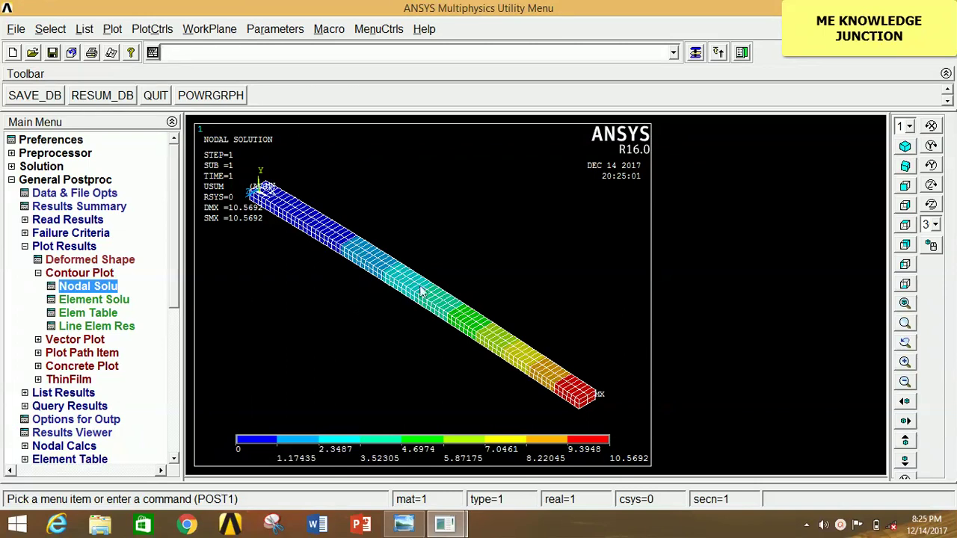
pyautogui.click(87, 288)
# - Plot the von Mises (SEQV) nodal stress contour, peaking at 10.7812 near the fixed end
pyautogui.click(352, 234)
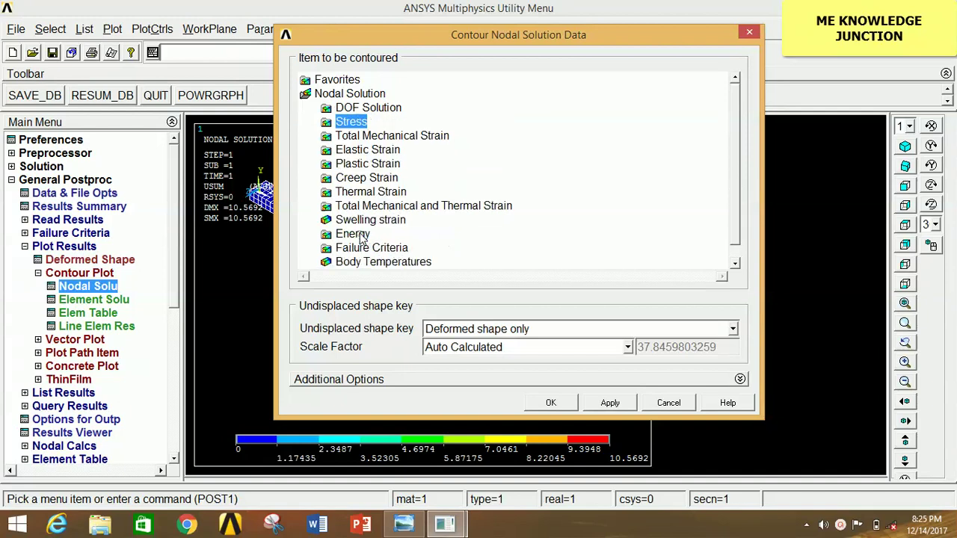
pyautogui.scroll(-3, 735, 126)
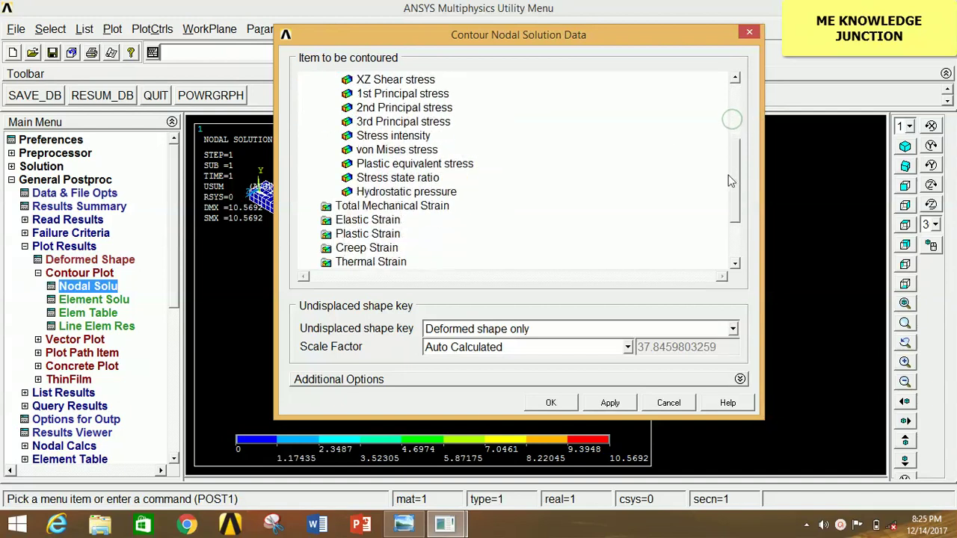
pyautogui.click(389, 150)
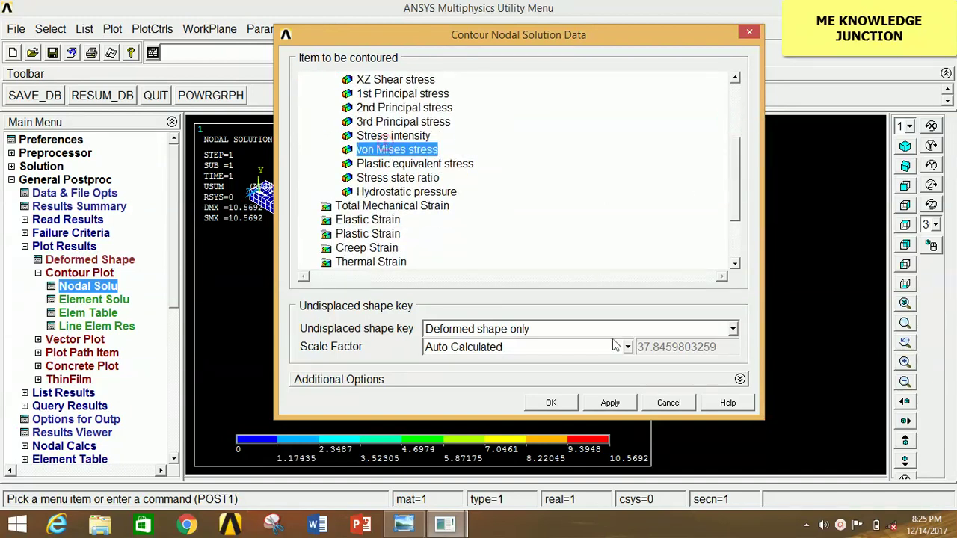
pyautogui.click(551, 402)
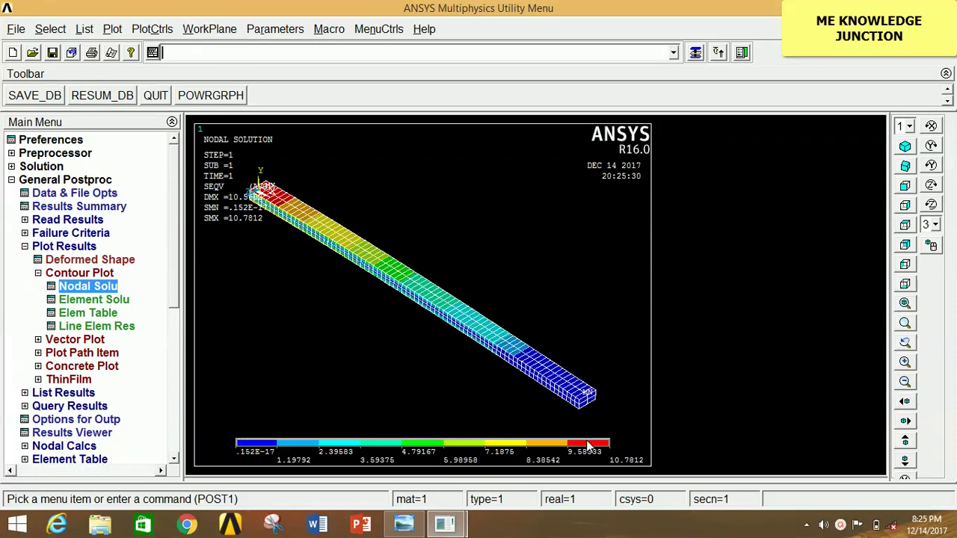
pyautogui.click(80, 274)
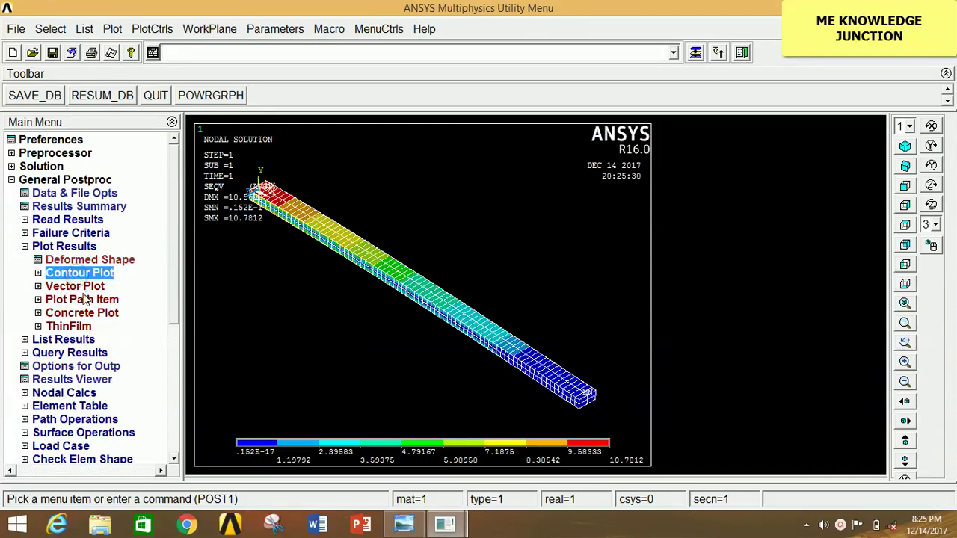
pyautogui.click(91, 286)
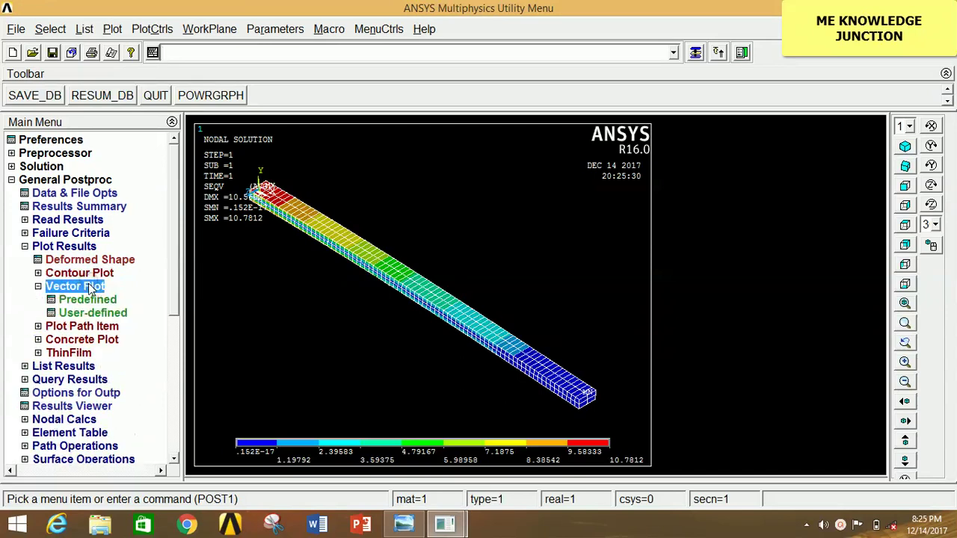
# - Draw the predefined Translation U vector plot and switch to the front view
pyautogui.click(86, 300)
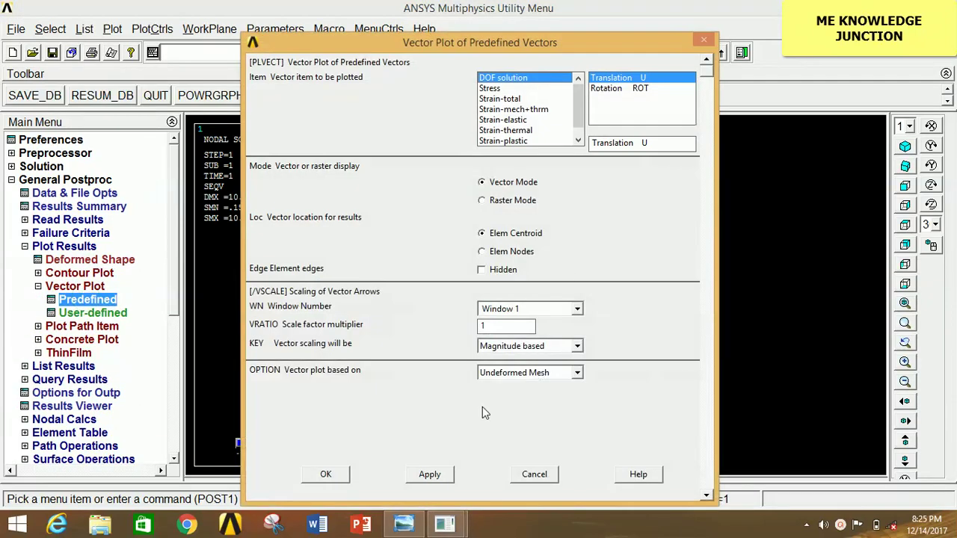
pyautogui.click(327, 474)
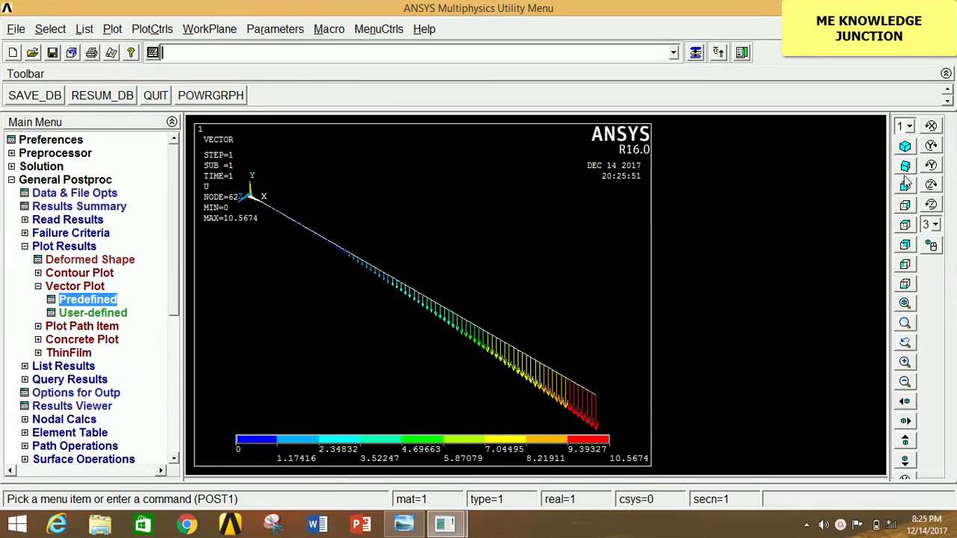
pyautogui.click(904, 188)
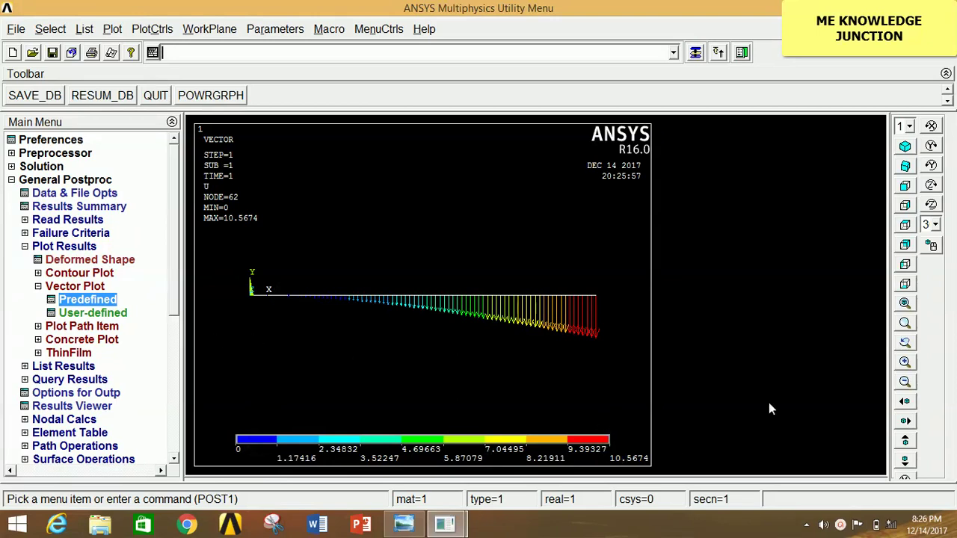
# - Draw the line-element bending-moment plot with SMIS3 at node I and SMIS16 at node J
pyautogui.click(74, 249)
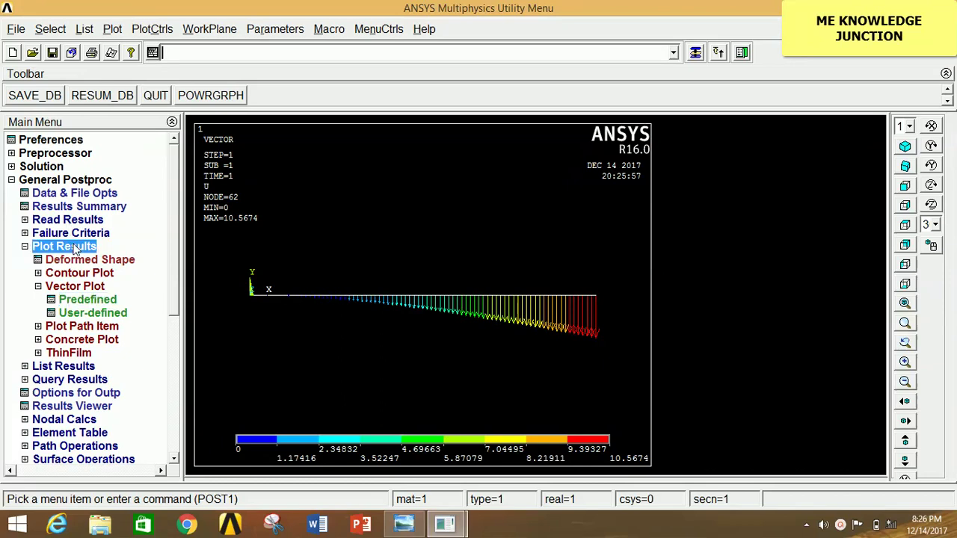
pyautogui.click(74, 249)
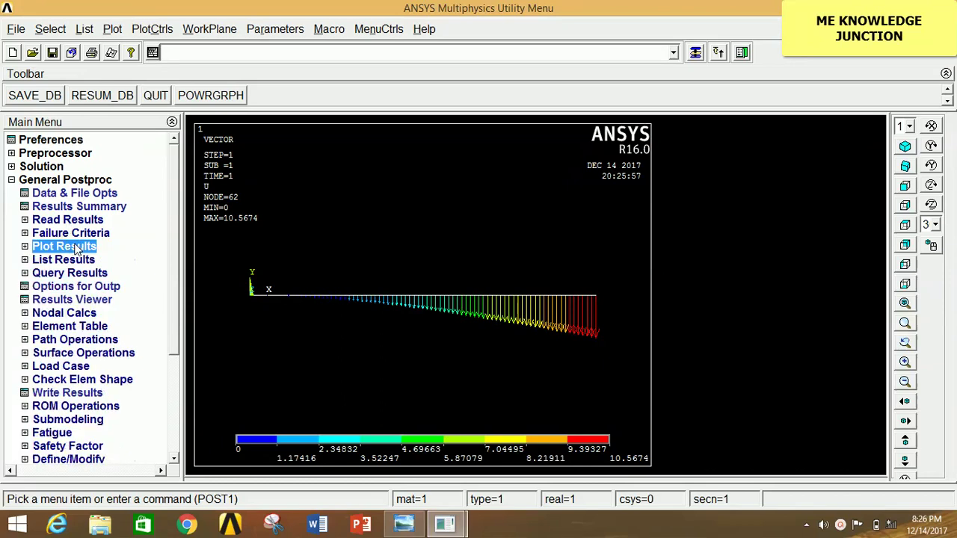
pyautogui.click(75, 249)
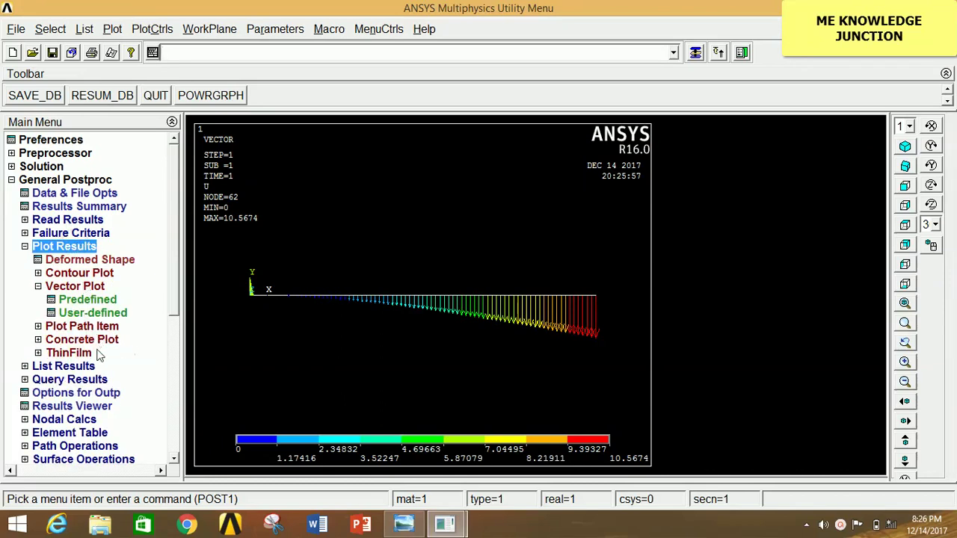
pyautogui.click(86, 275)
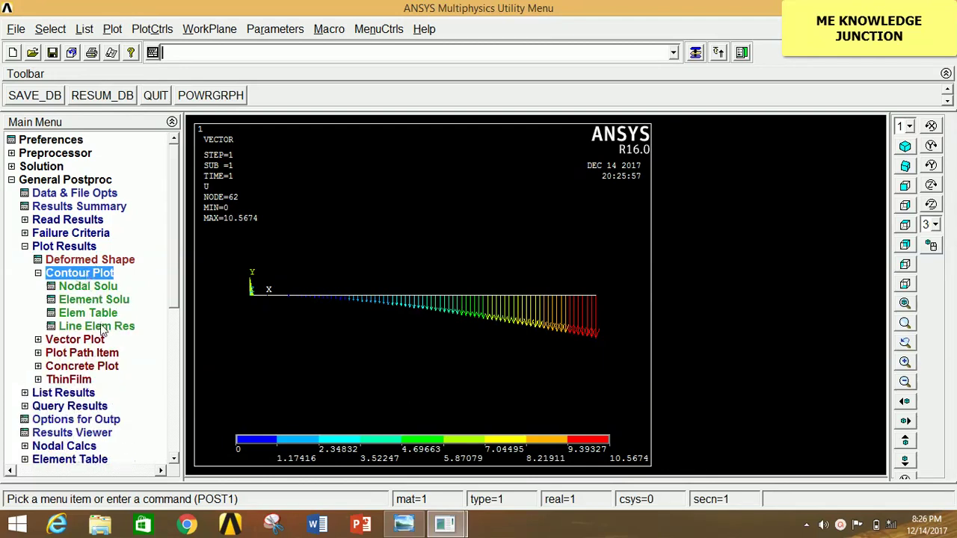
pyautogui.click(97, 327)
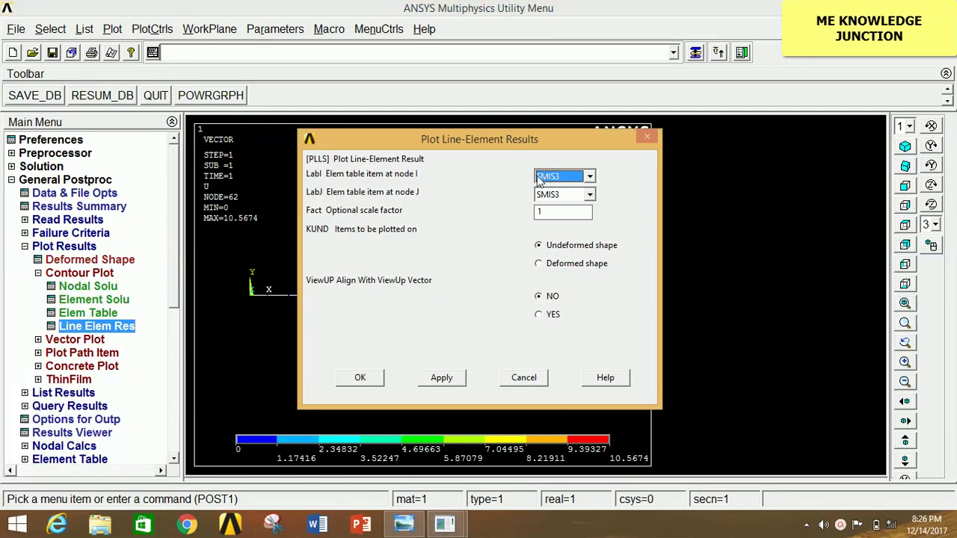
pyautogui.click(561, 195)
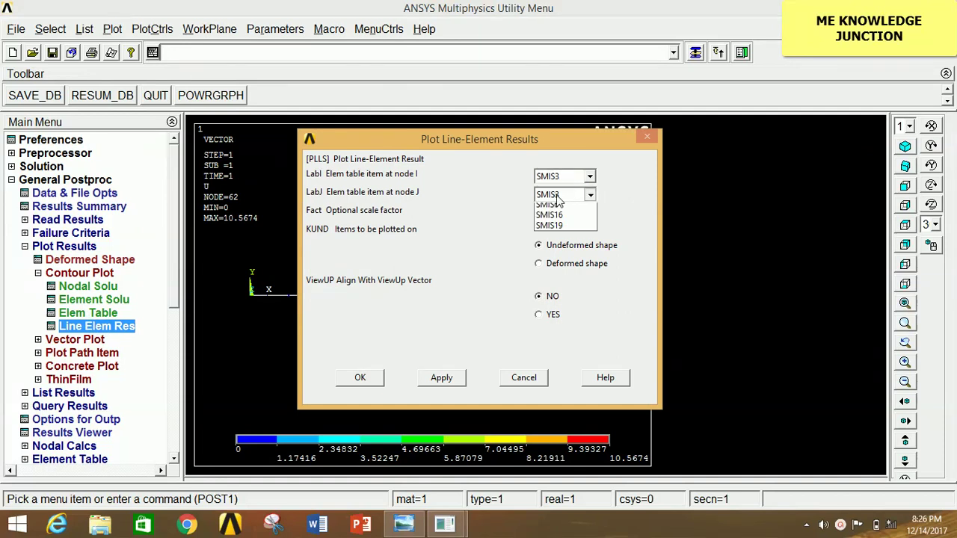
pyautogui.click(569, 230)
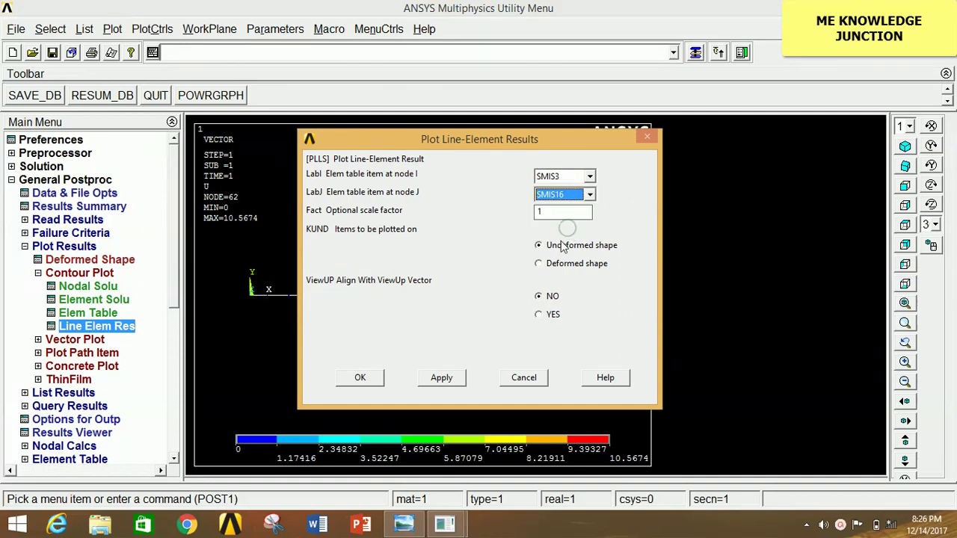
pyautogui.click(377, 379)
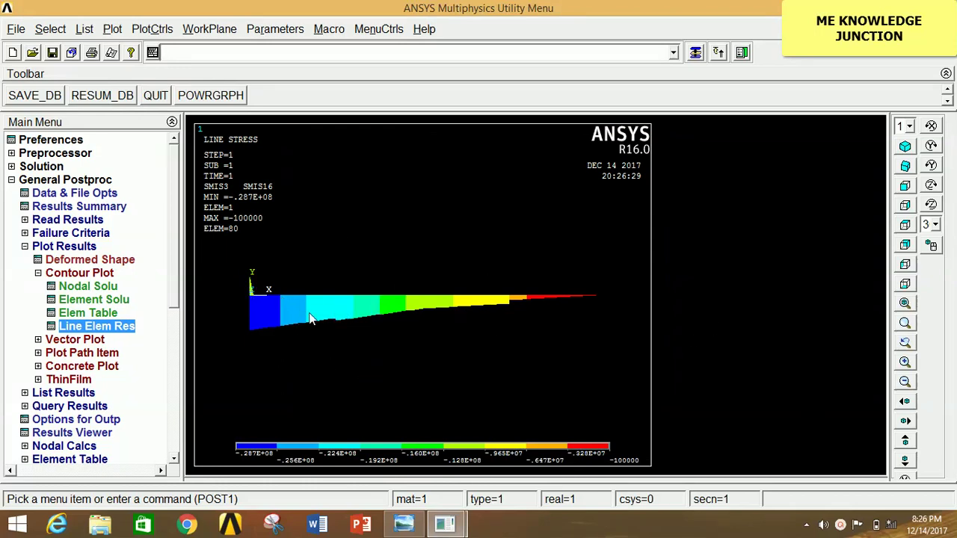
# - Redraw the line-element plot as shear force, using SMIS6 at node I and SMIS19 at node J
pyautogui.click(102, 329)
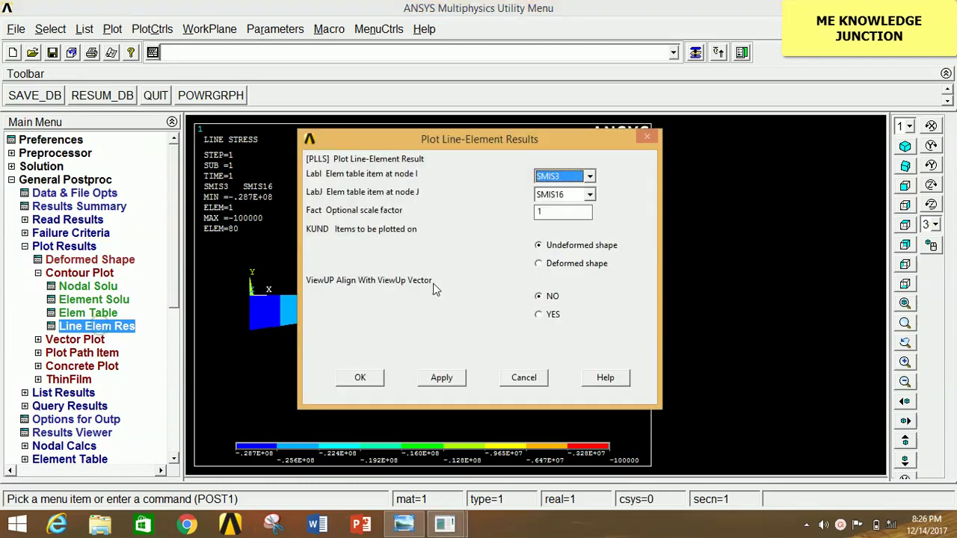
pyautogui.click(557, 184)
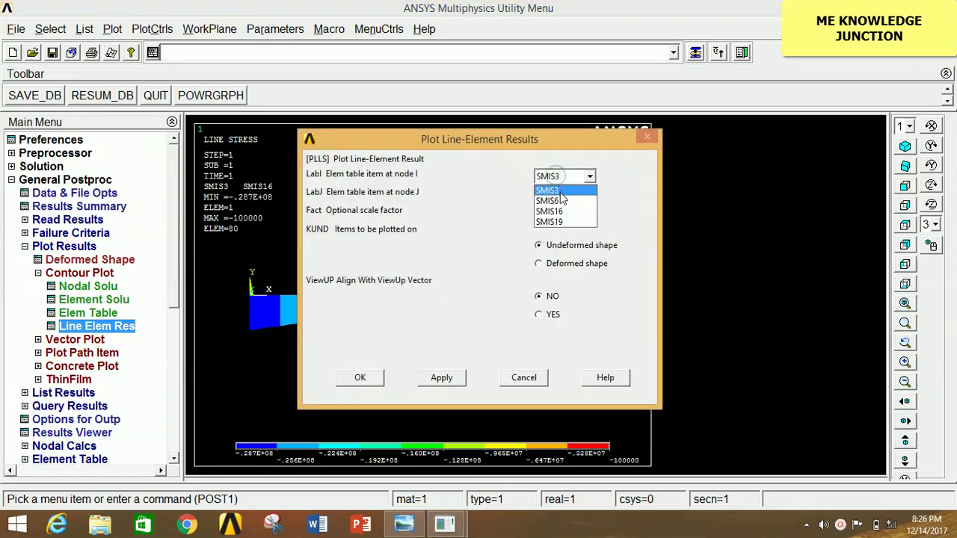
pyautogui.click(561, 201)
pyautogui.click(562, 196)
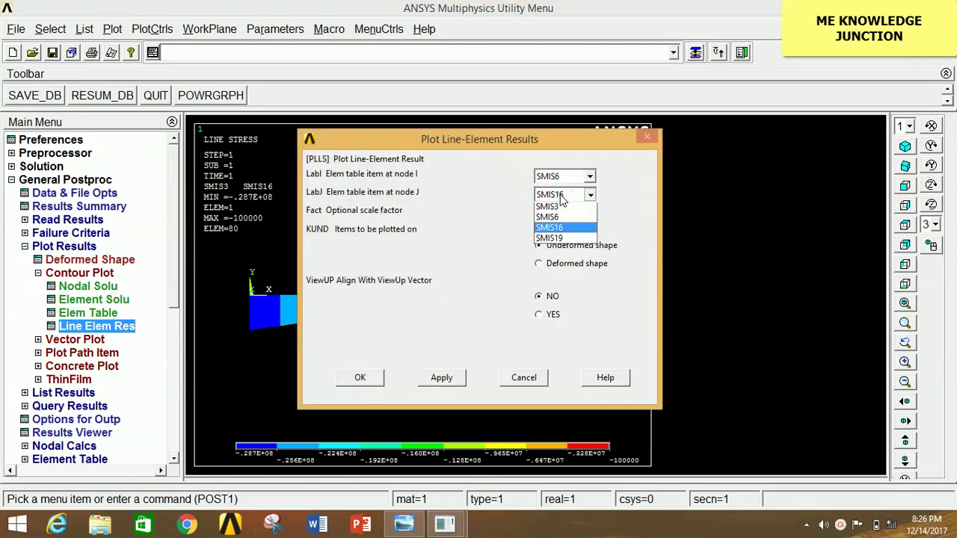
pyautogui.click(566, 241)
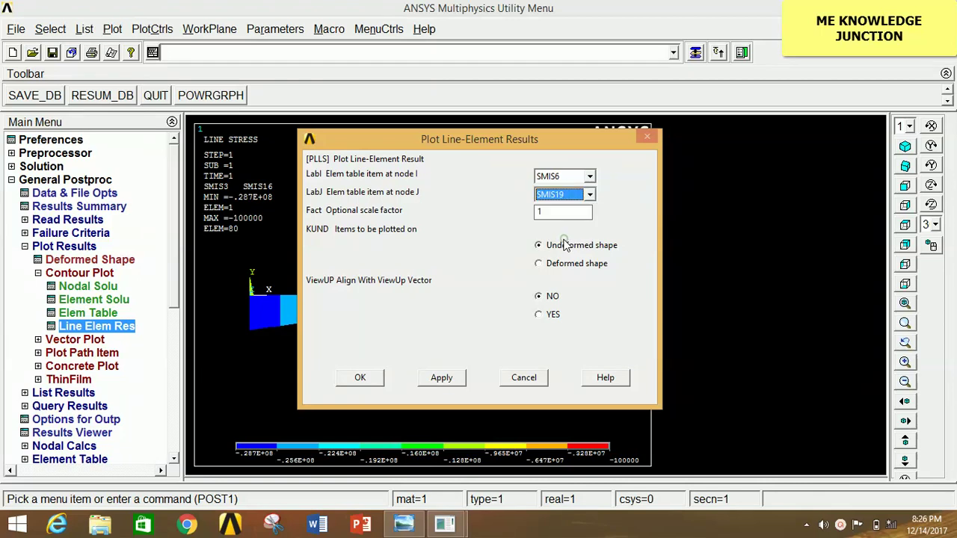
pyautogui.click(357, 379)
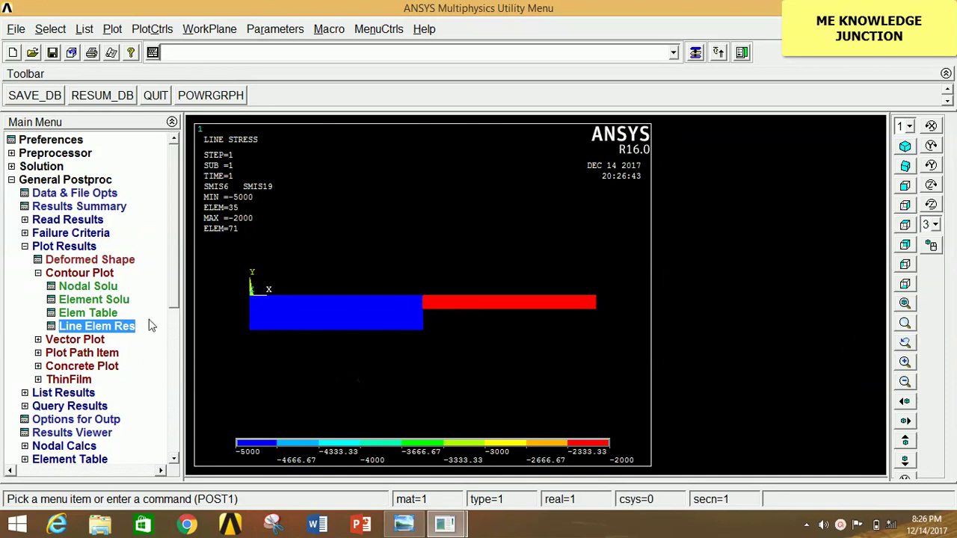
pyautogui.click(65, 249)
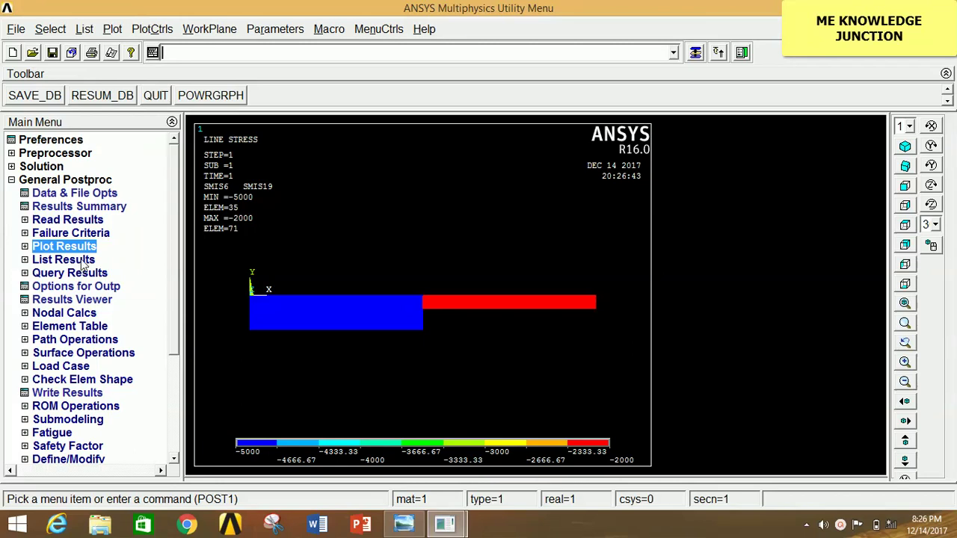
# - List the reaction solution for all items, review it, then close the listing
pyautogui.click(81, 260)
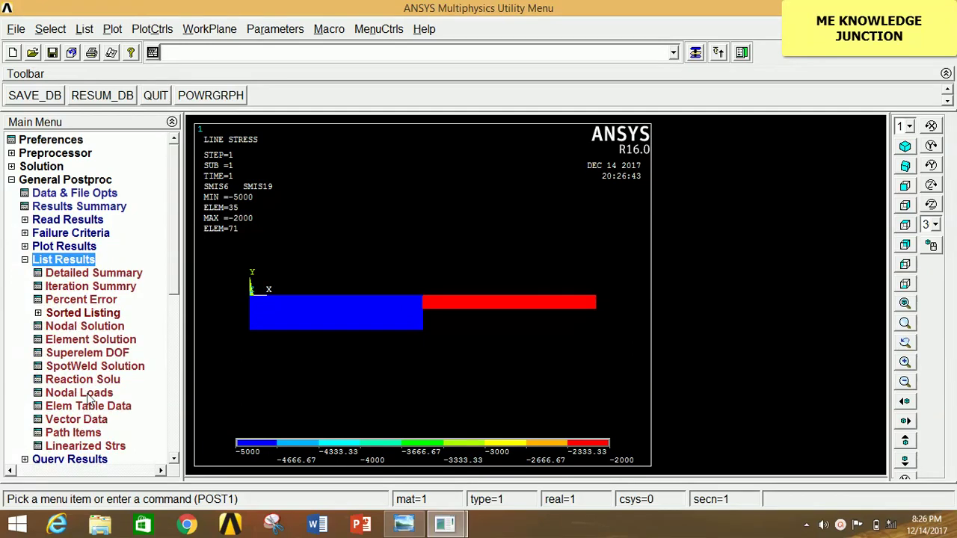
pyautogui.click(88, 382)
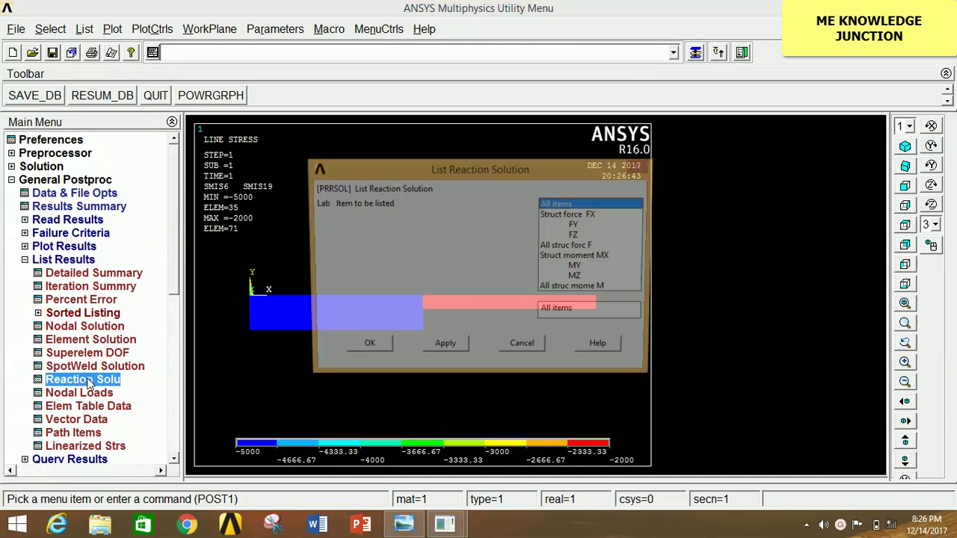
pyautogui.click(364, 348)
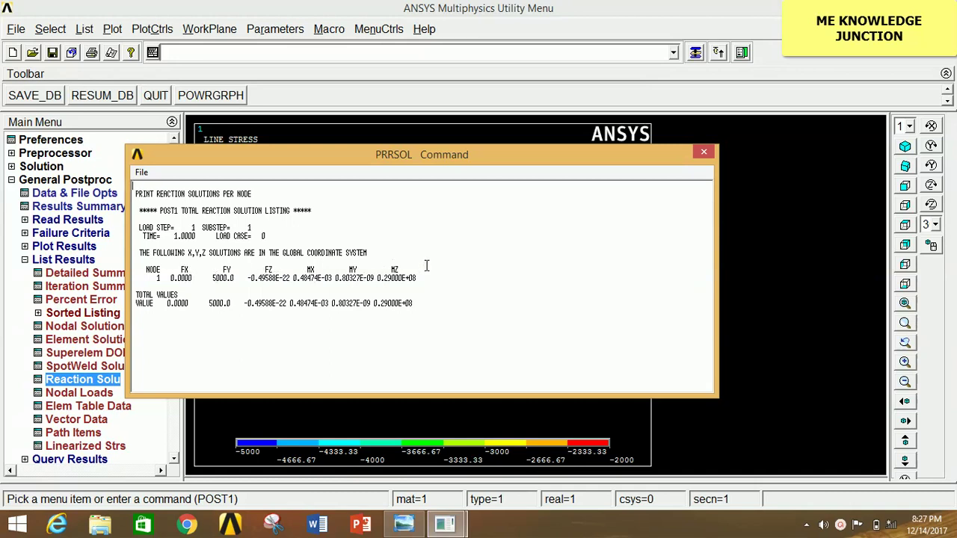
pyautogui.click(703, 151)
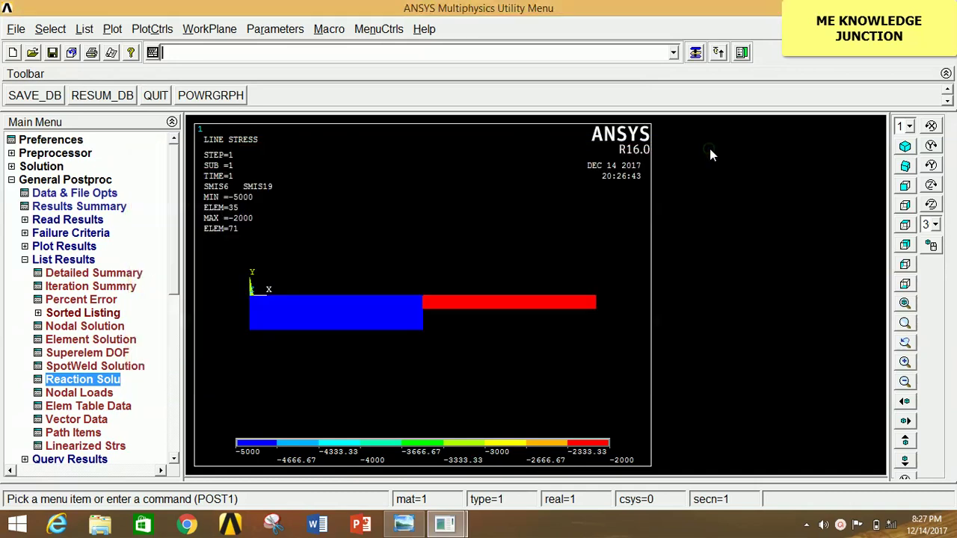
# - List the summed nodal loads for all items, scroll through them, and close the listing
pyautogui.click(90, 394)
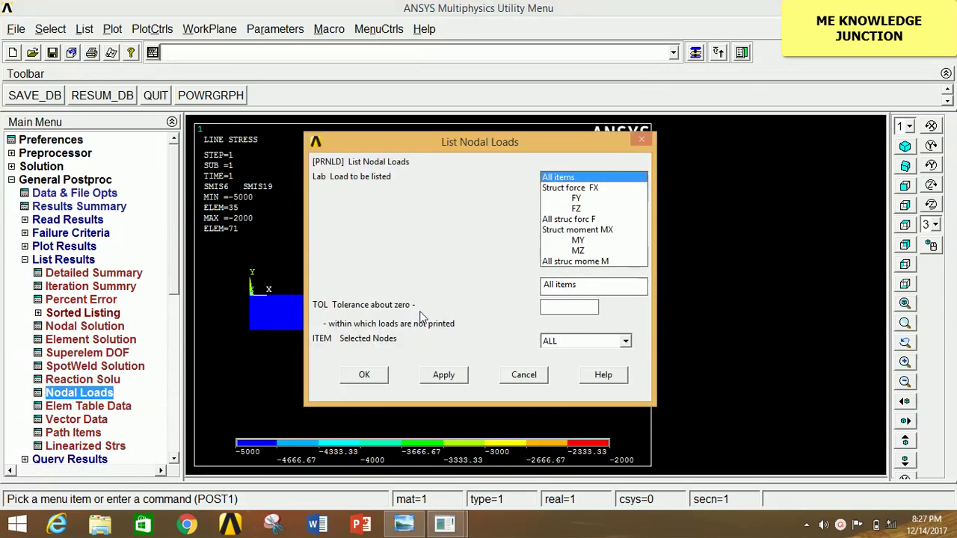
pyautogui.click(364, 375)
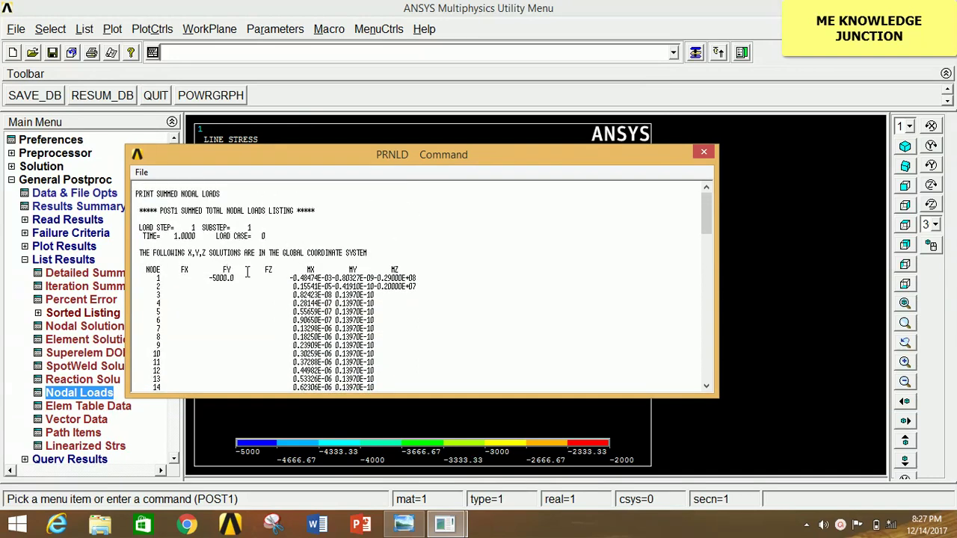
pyautogui.scroll(-20, 386, 278)
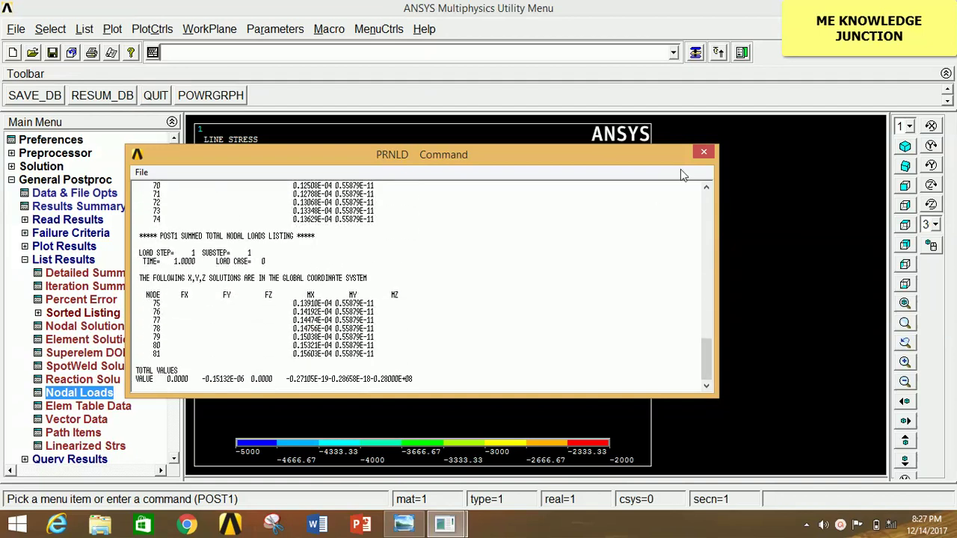
pyautogui.click(704, 153)
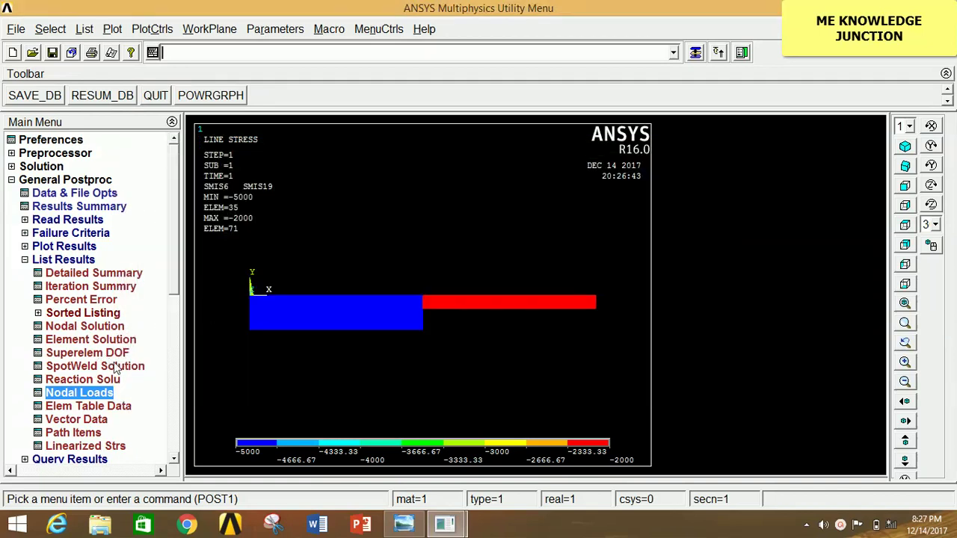
pyautogui.click(95, 330)
# - List the displacement vector sum for every node, scroll to the end, then close the listing
pyautogui.doubleClick(393, 198)
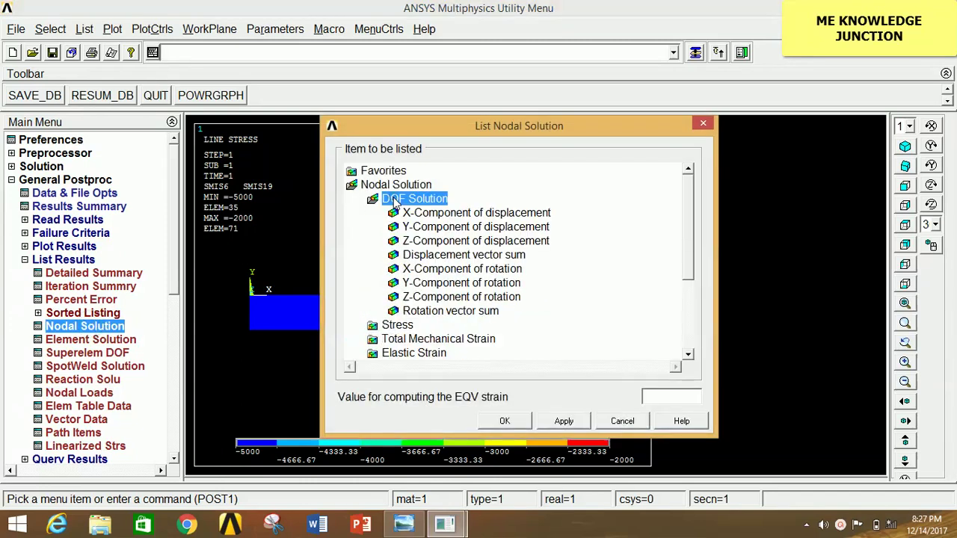
pyautogui.click(435, 255)
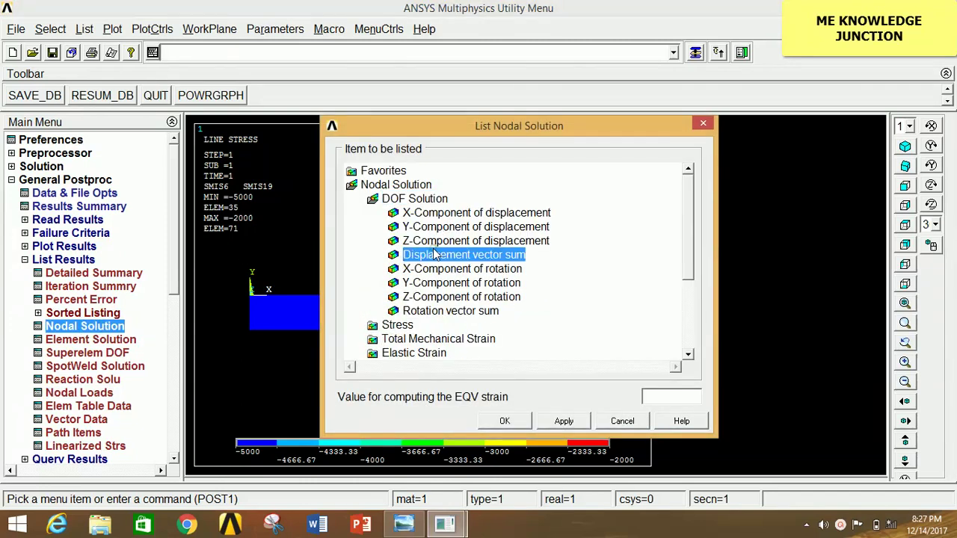
pyautogui.click(504, 421)
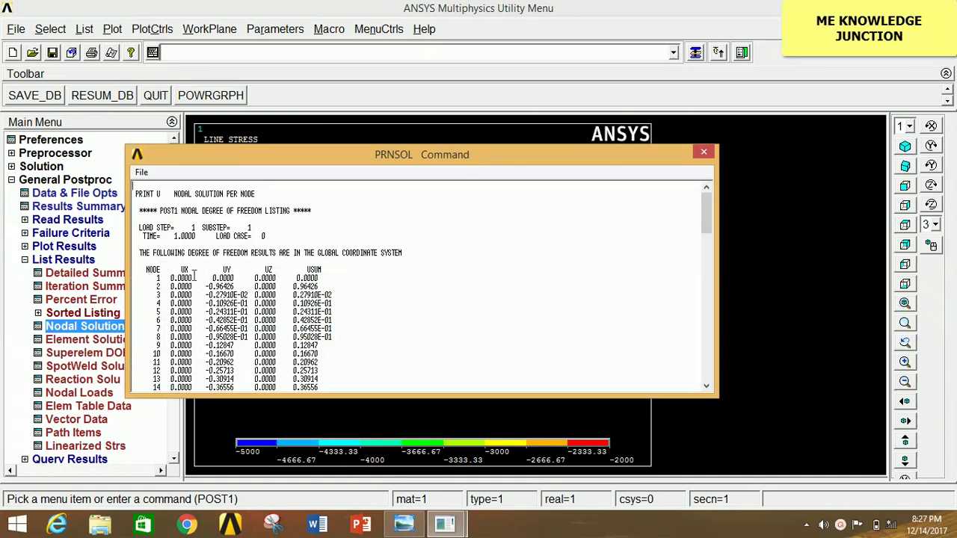
pyautogui.scroll(-20, 320, 287)
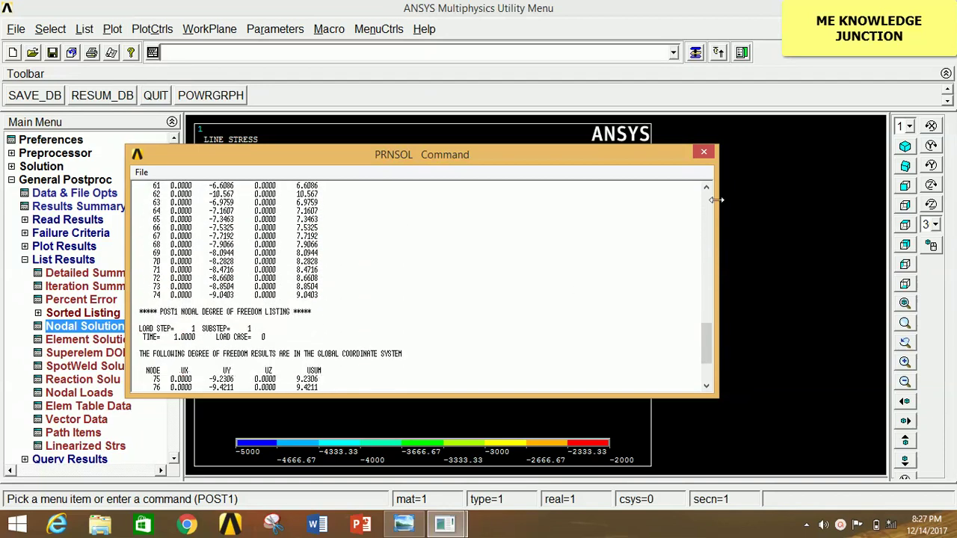
pyautogui.click(704, 152)
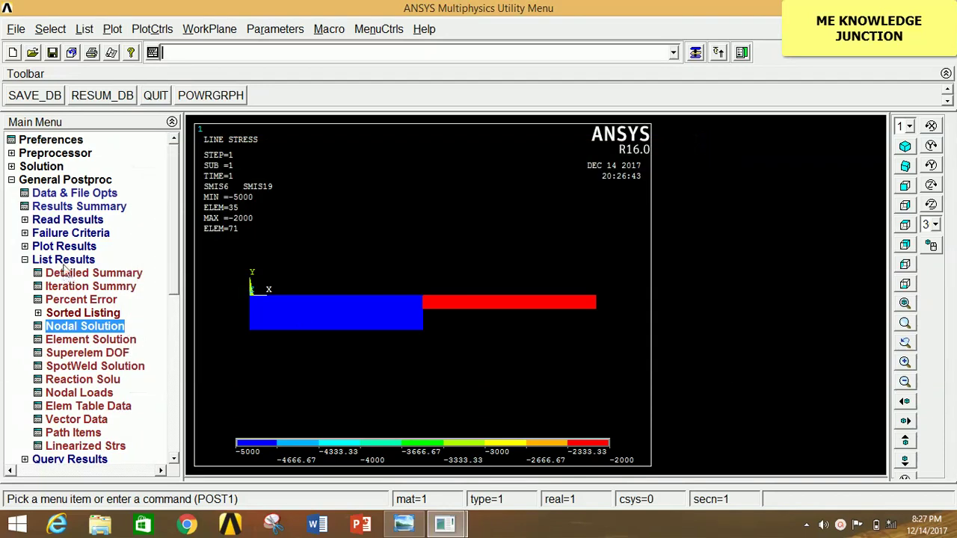
pyautogui.click(63, 260)
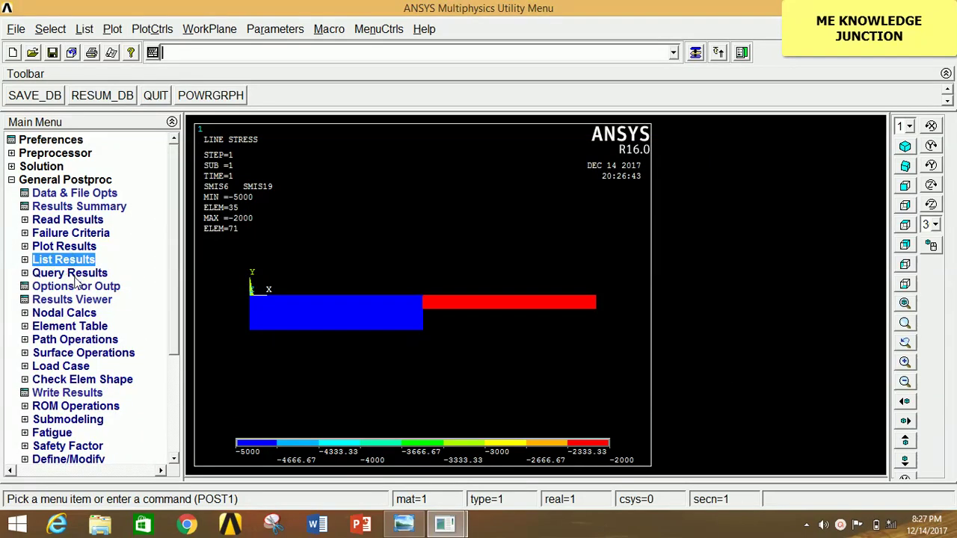